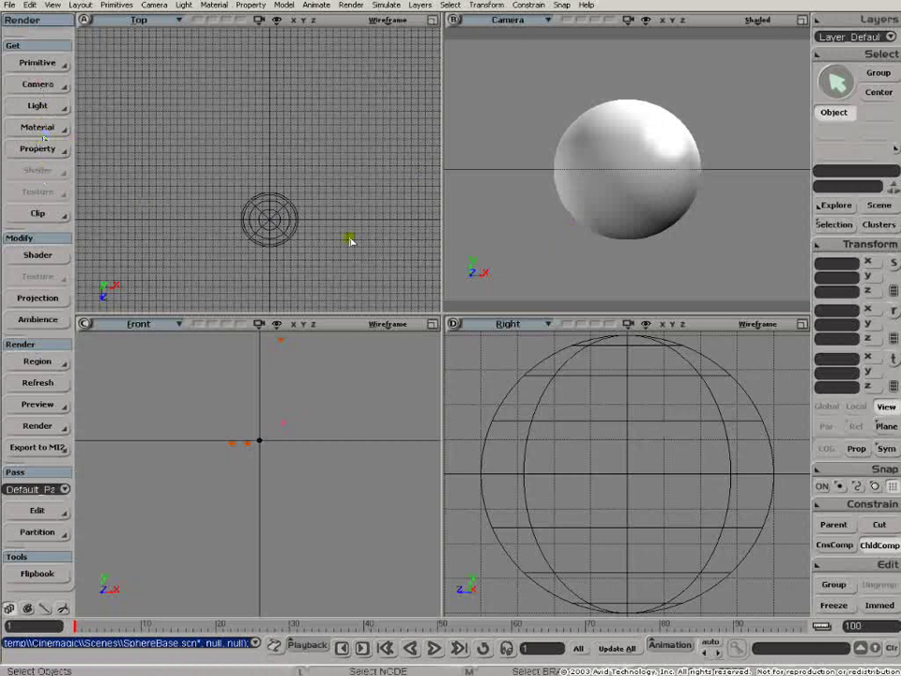
Select the sphere and apply a Phong material to it from the Get > Material menu
left_click(612, 242)
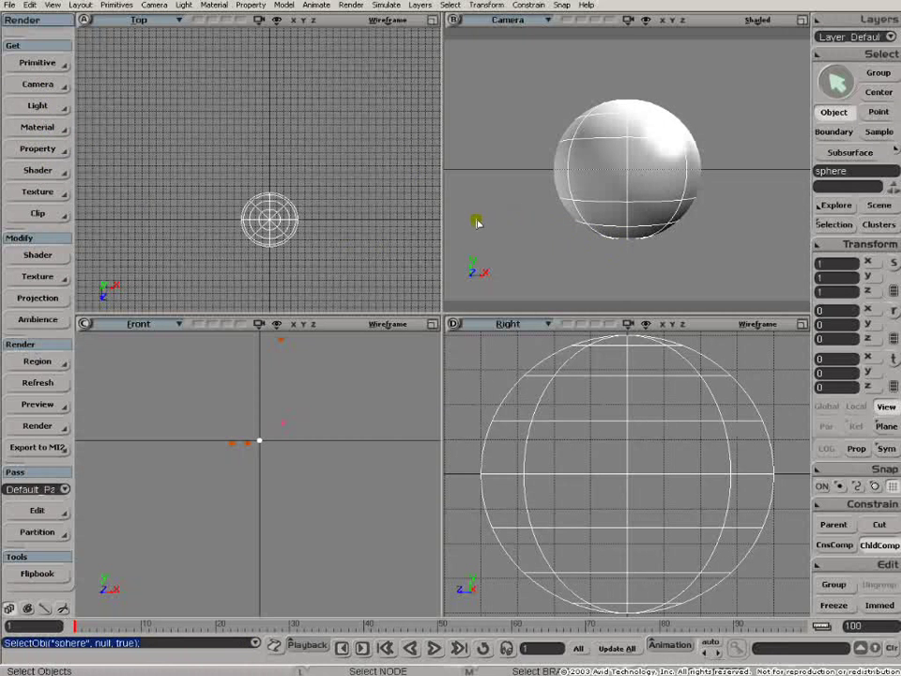
left_click(23, 128)
left_click(99, 130)
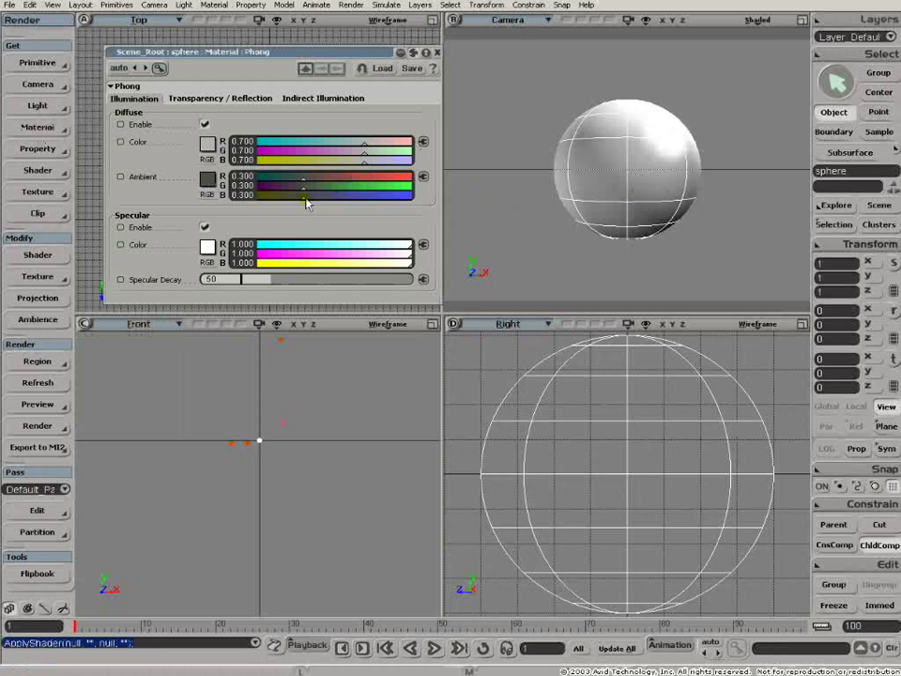
Set the Phong ambient colour to black (0) and diffuse to full white (1)
left_click_drag(306, 199, 241, 196)
left_click_drag(367, 166, 439, 164)
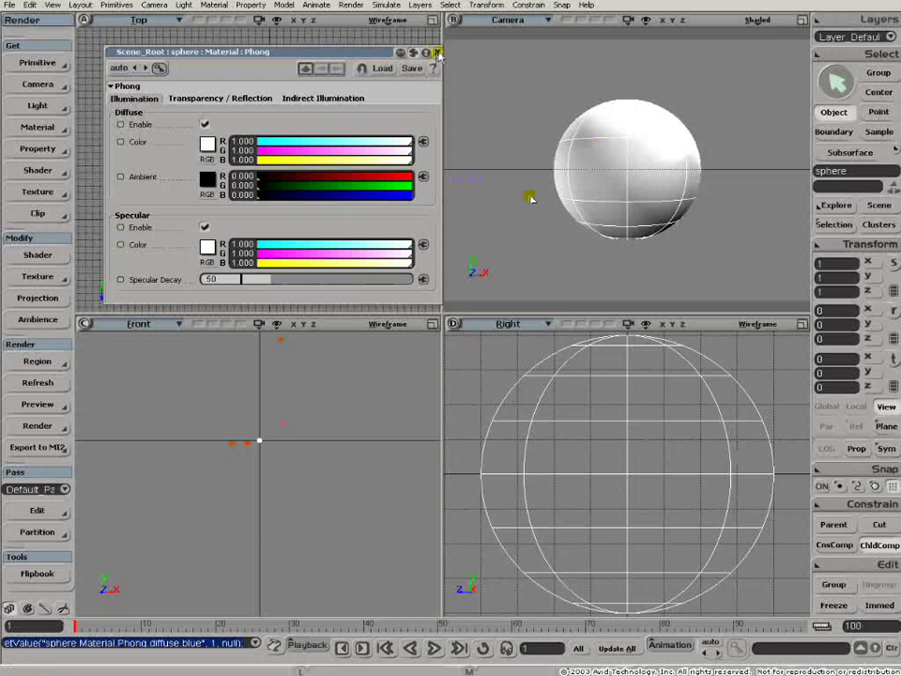
left_click(437, 54)
Add a Planar XY texture projection to the sphere
left_click(30, 150)
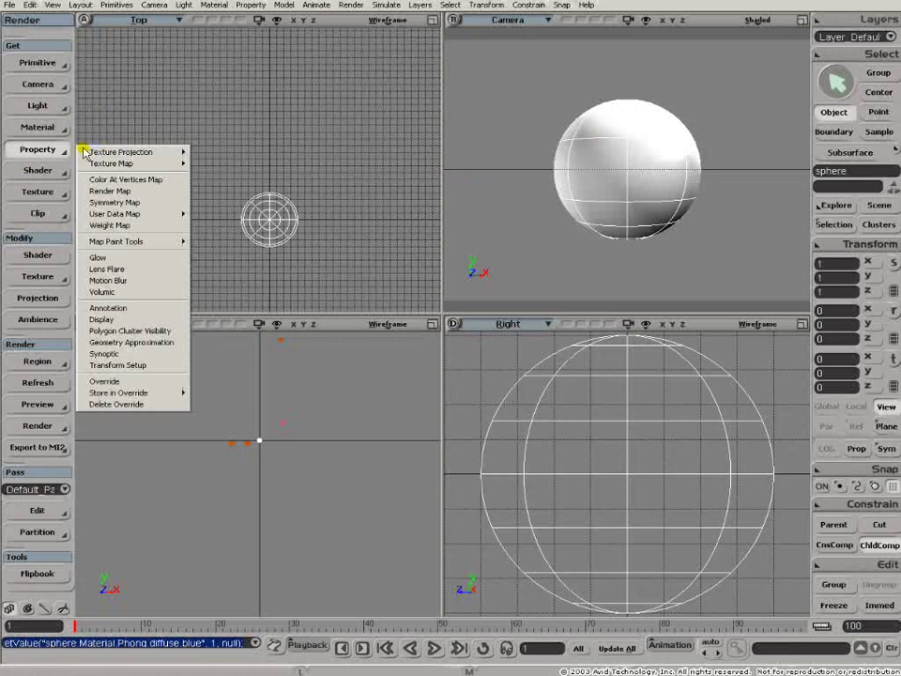
mouse_move(110, 153)
left_click(231, 153)
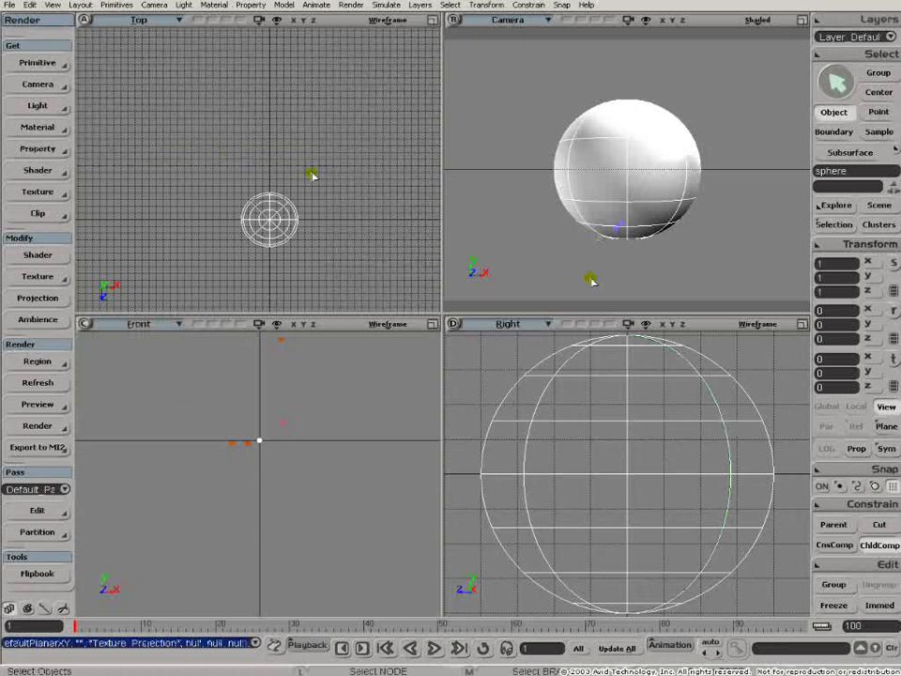
Open the sphere's Render Tree with 7 and arrange the Material and Phong nodes
key("7")
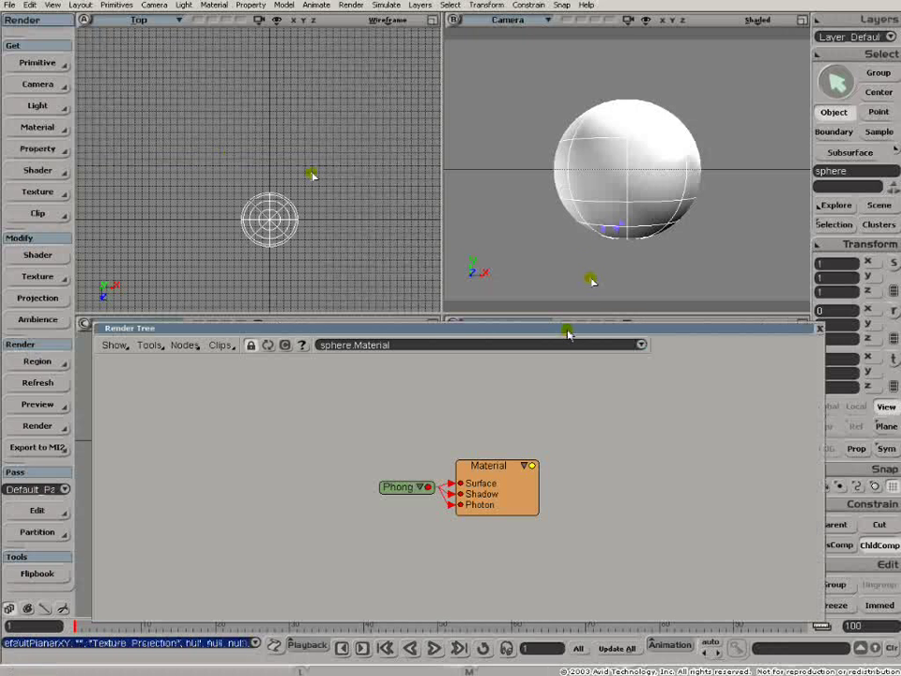
left_click_drag(567, 326, 567, 296)
left_click_drag(485, 425, 597, 424)
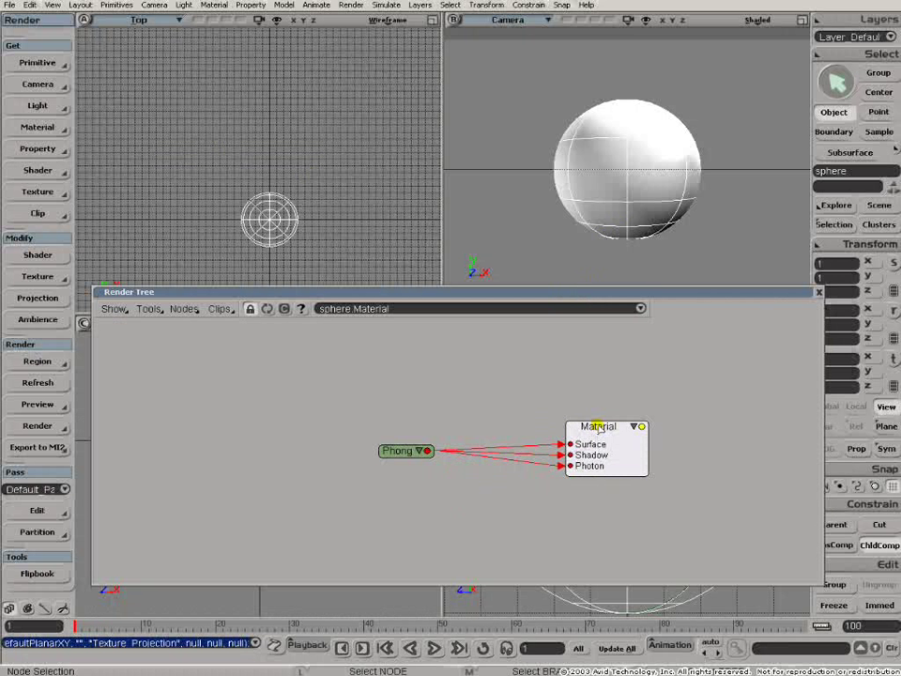
left_click_drag(391, 457, 324, 405)
left_click(644, 424)
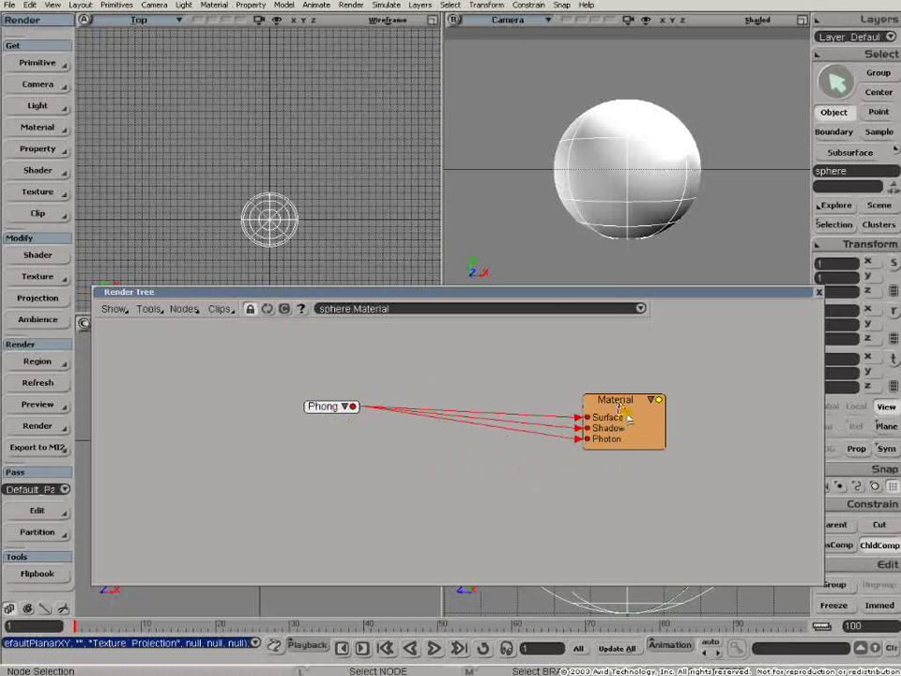
left_click_drag(619, 409, 615, 394)
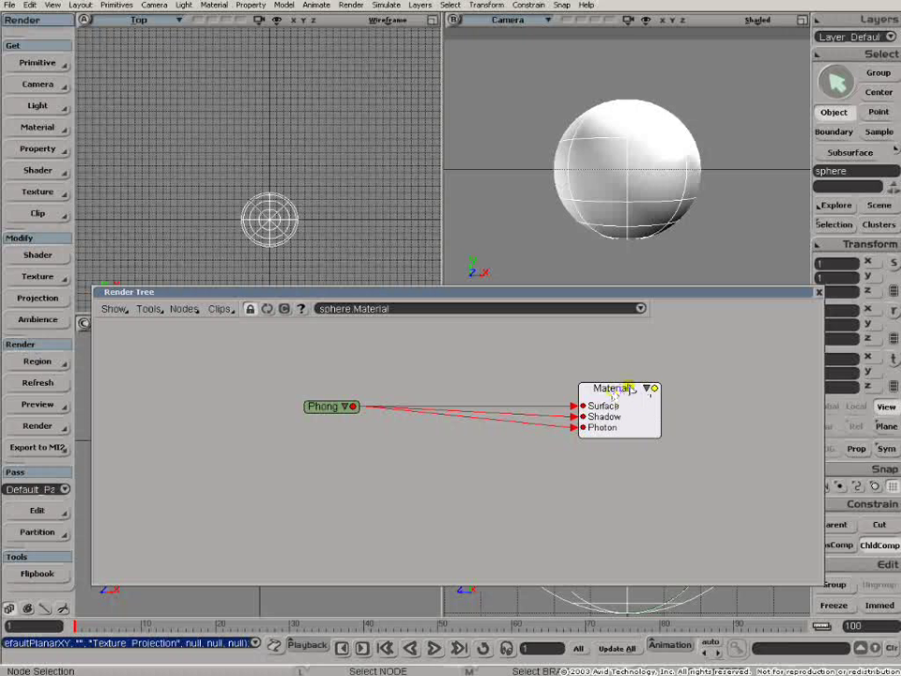
left_click_drag(624, 390, 629, 388)
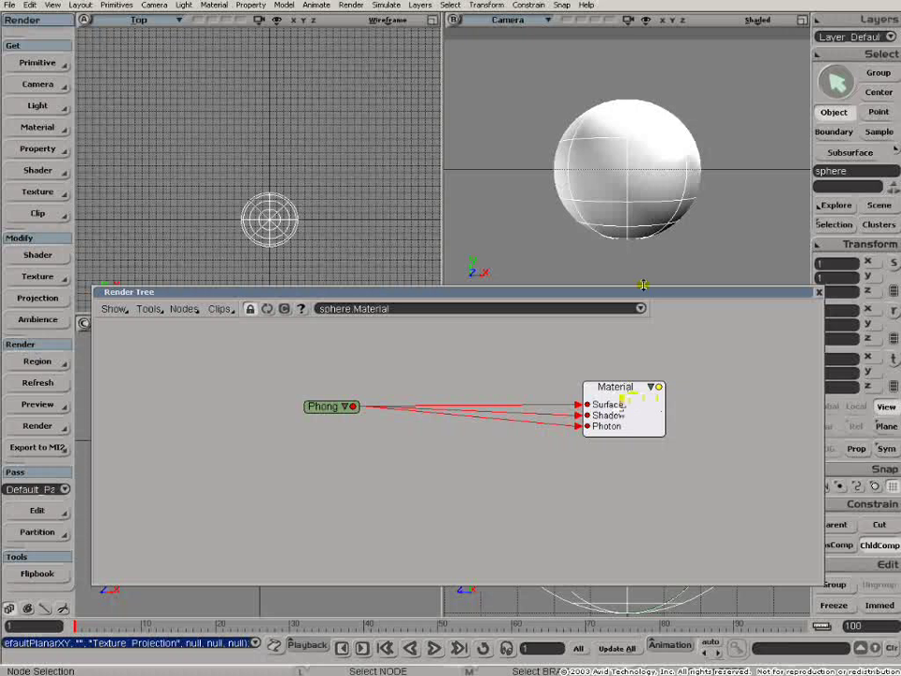
Disconnect Phong from the Material's Shadow input, collapse the Material node, and reopen Phong settings
left_click(650, 387)
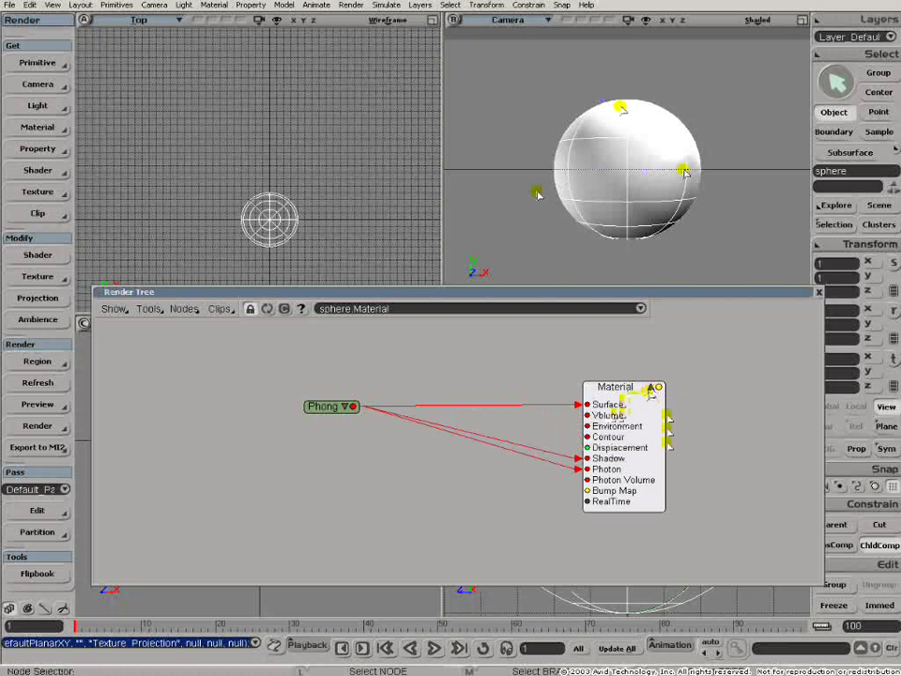
left_click_drag(625, 401, 671, 378)
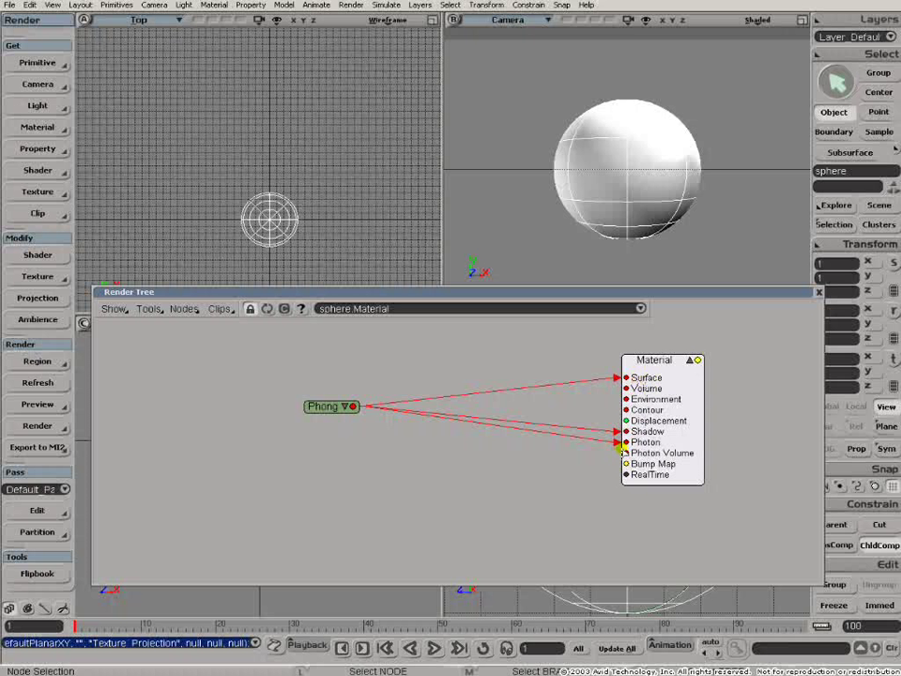
left_click_drag(620, 432, 433, 417)
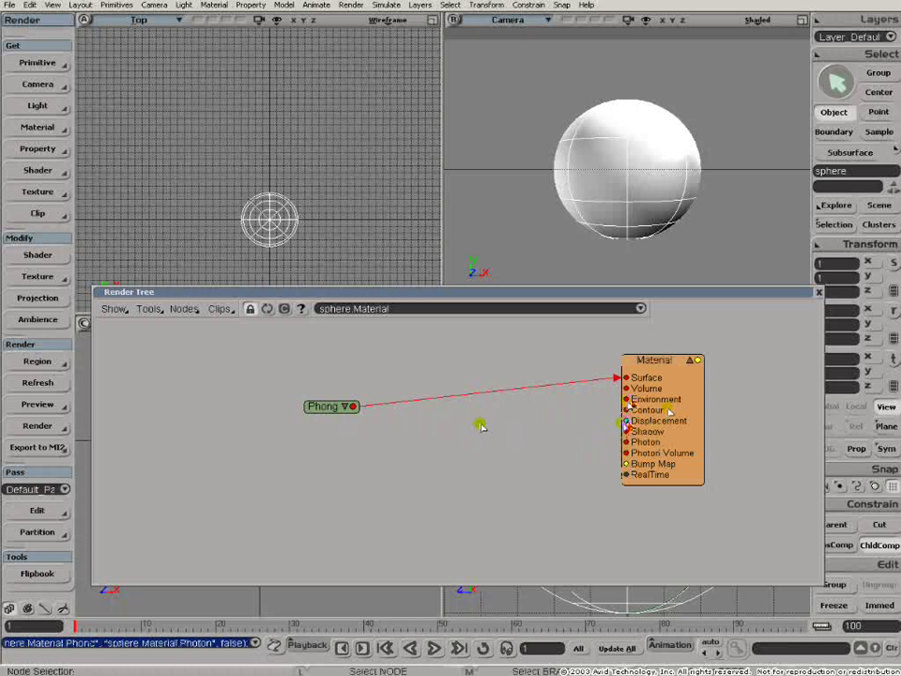
left_click(696, 362)
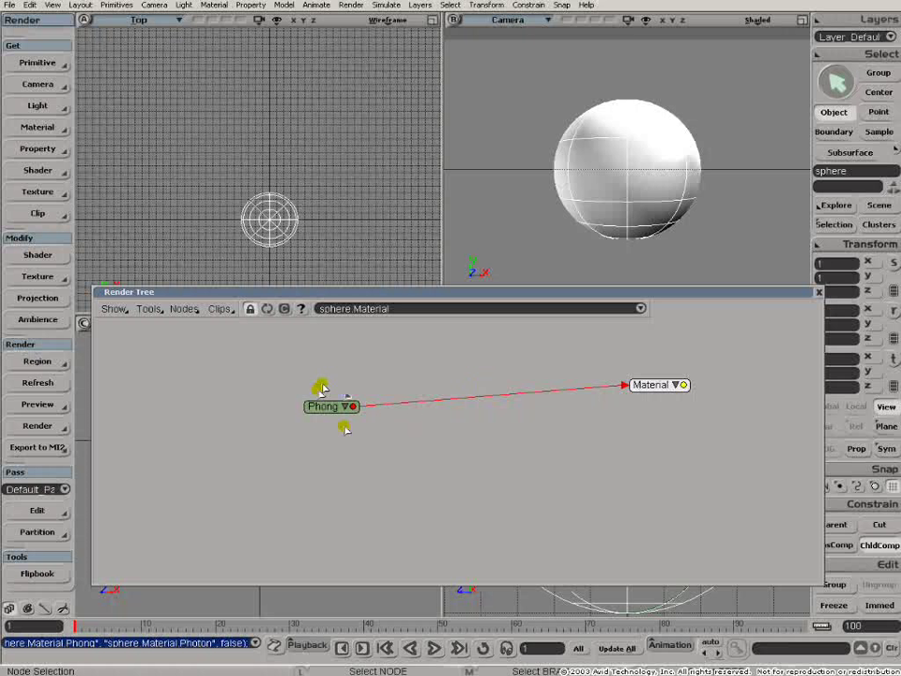
left_click_drag(350, 414, 501, 394)
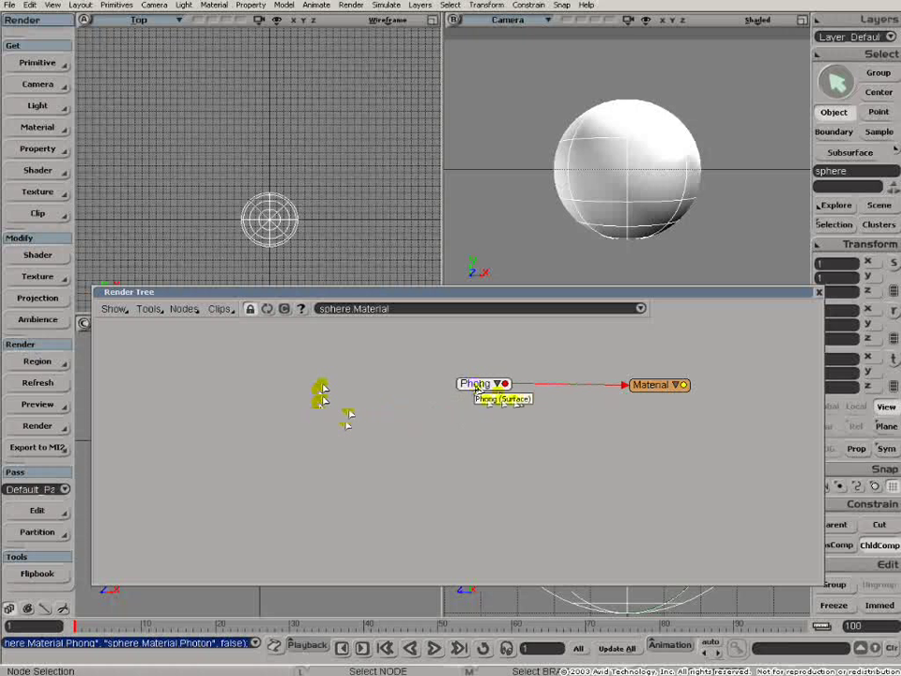
double_click(477, 385)
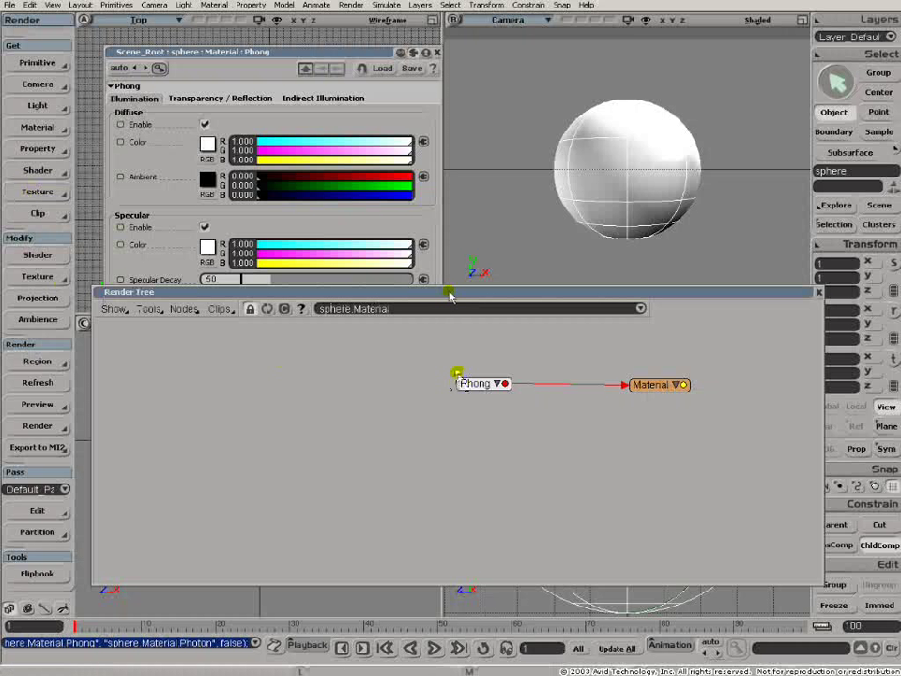
left_click_drag(451, 294, 459, 338)
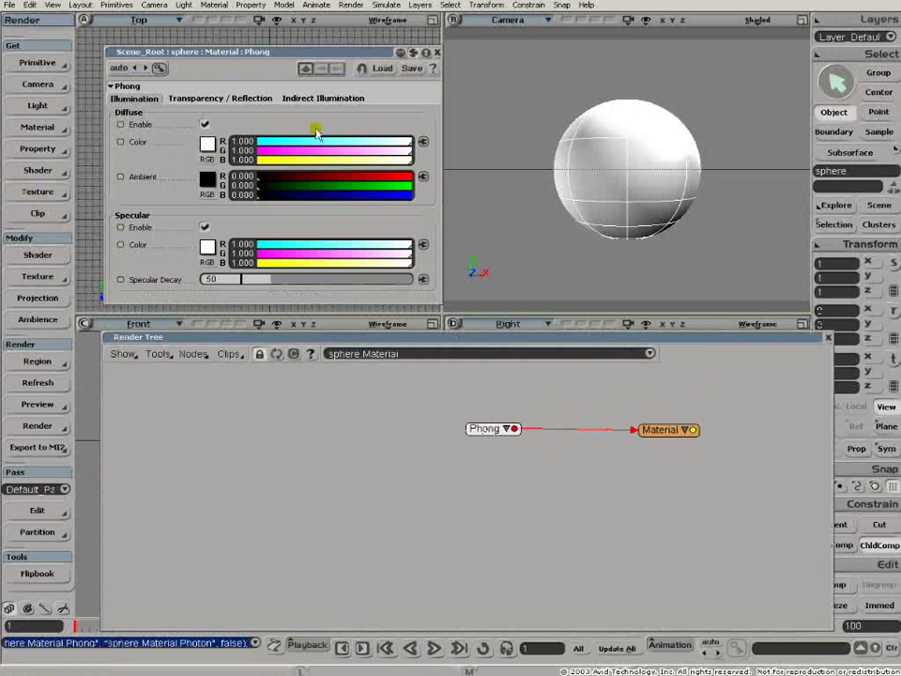
left_click_drag(308, 152, 451, 157)
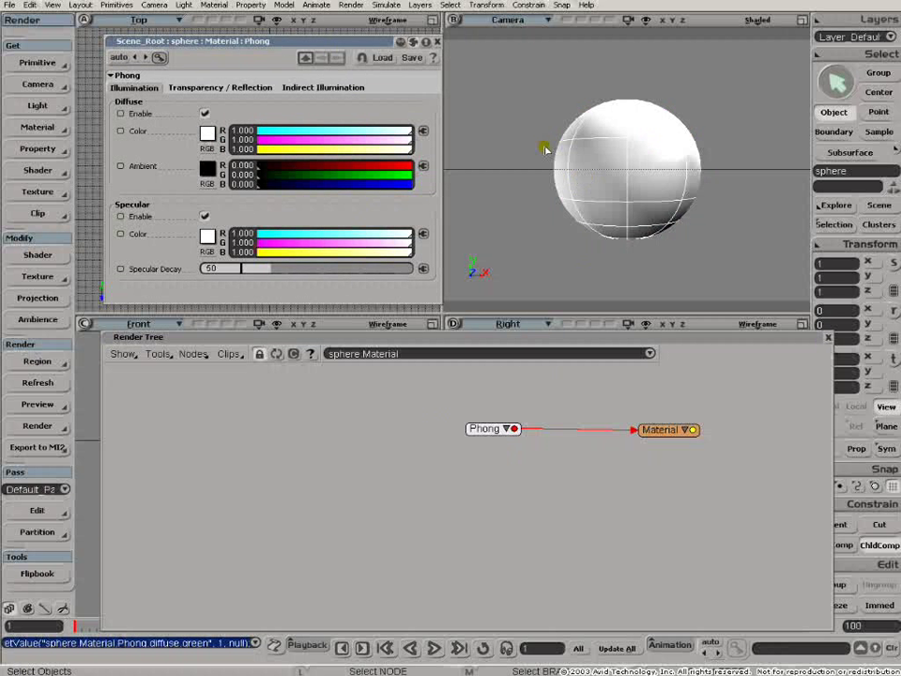
left_click(437, 42)
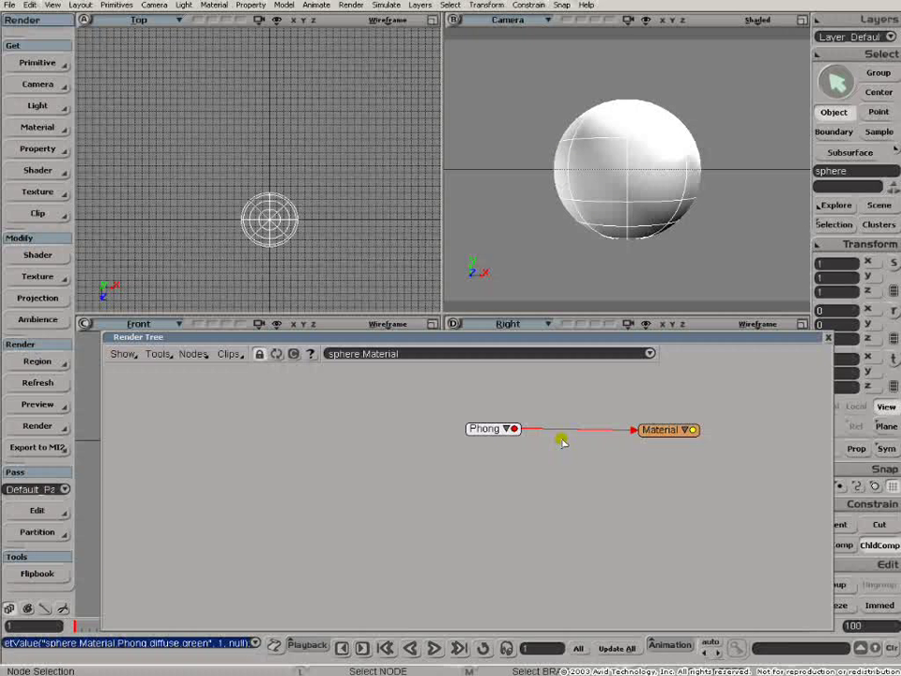
left_click_drag(494, 432, 489, 374)
Expand the Phong node to list all its input ports and reopen its property editor
left_click(489, 397)
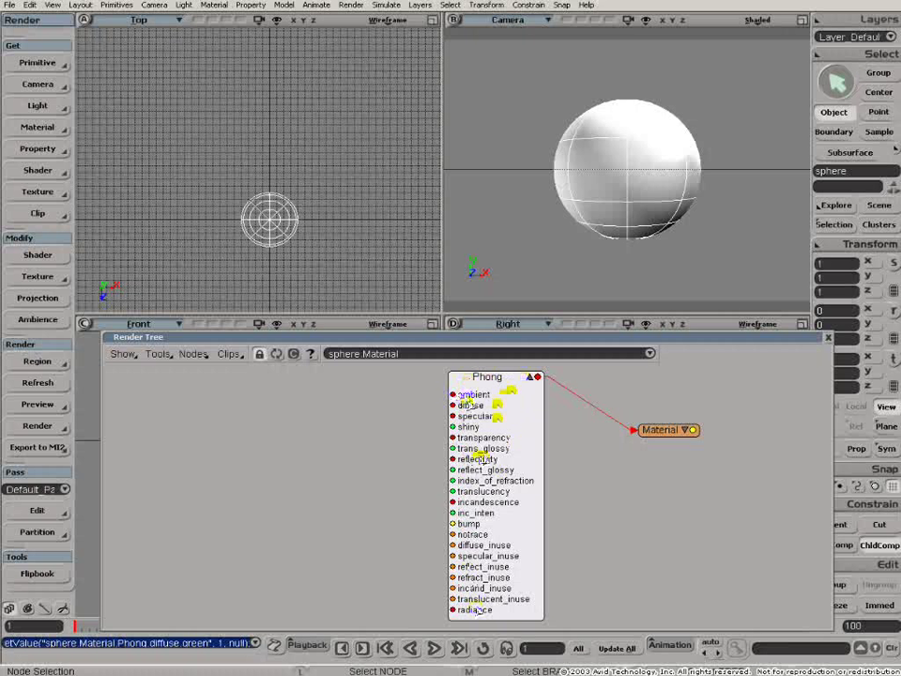
double_click(478, 375)
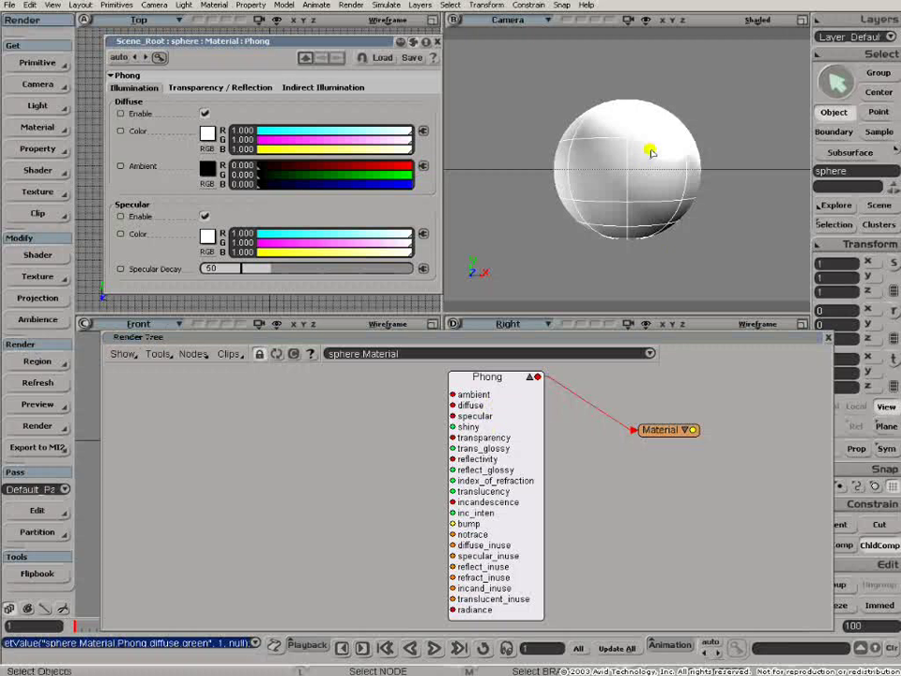
left_click(193, 354)
Add an Image texture node, wire it into Phong diffuse, and draw a render region around the sphere
mouse_move(202, 380)
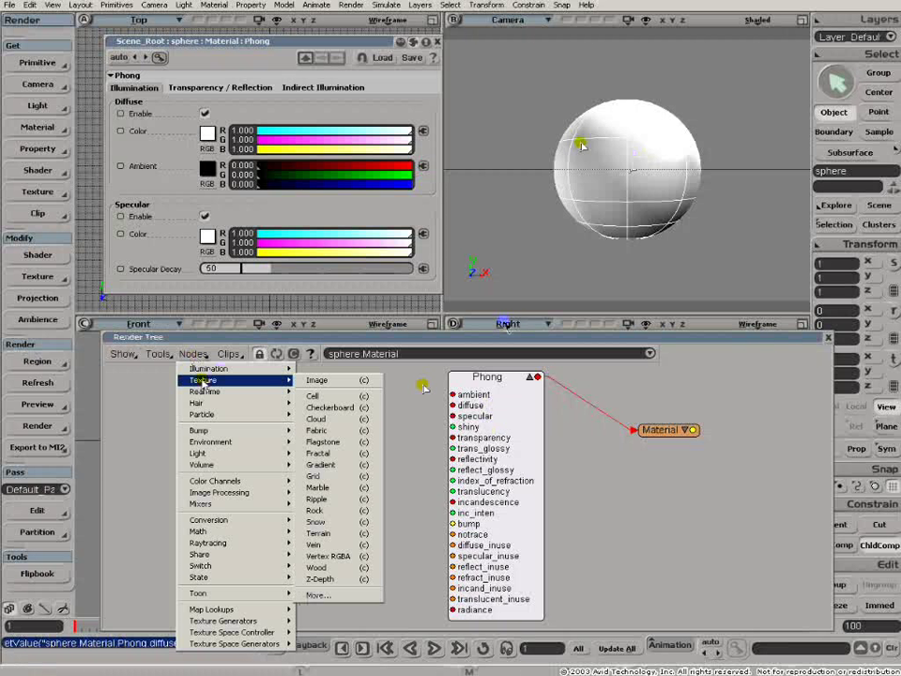
left_click(317, 380)
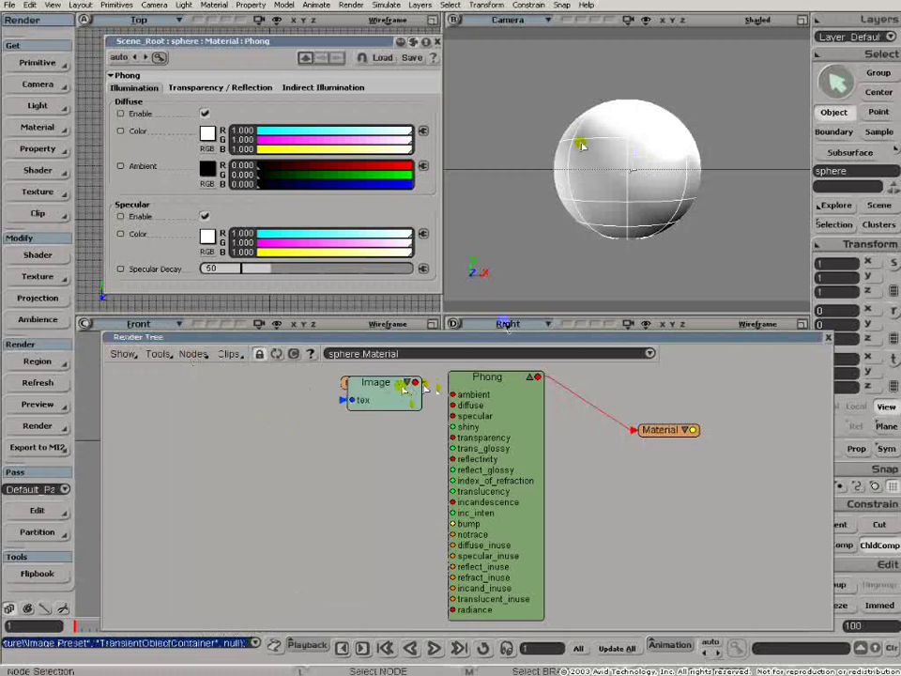
left_click_drag(414, 383, 363, 443)
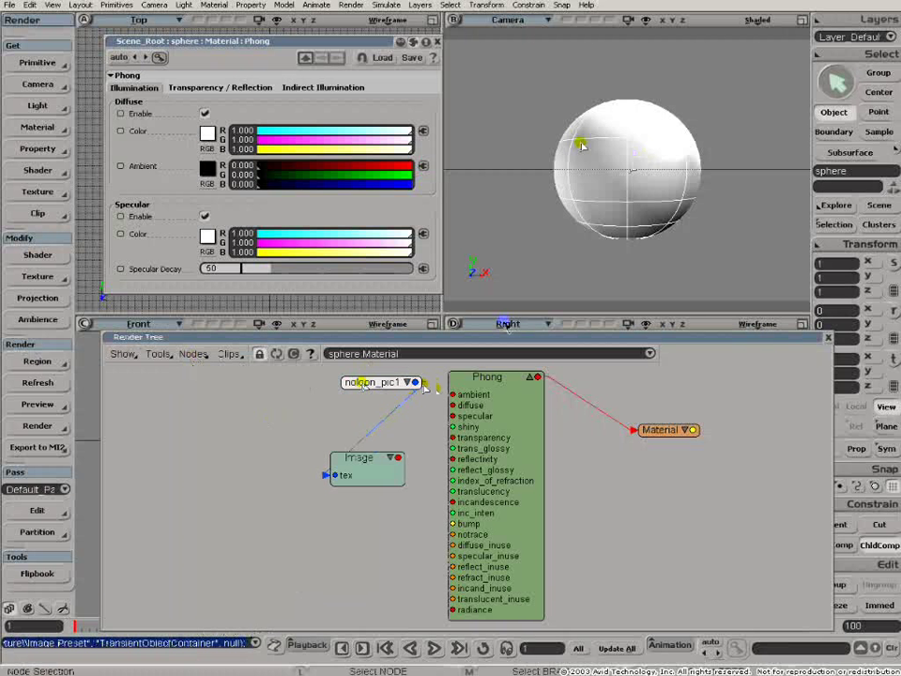
left_click_drag(424, 385, 283, 441)
left_click_drag(404, 460, 452, 405)
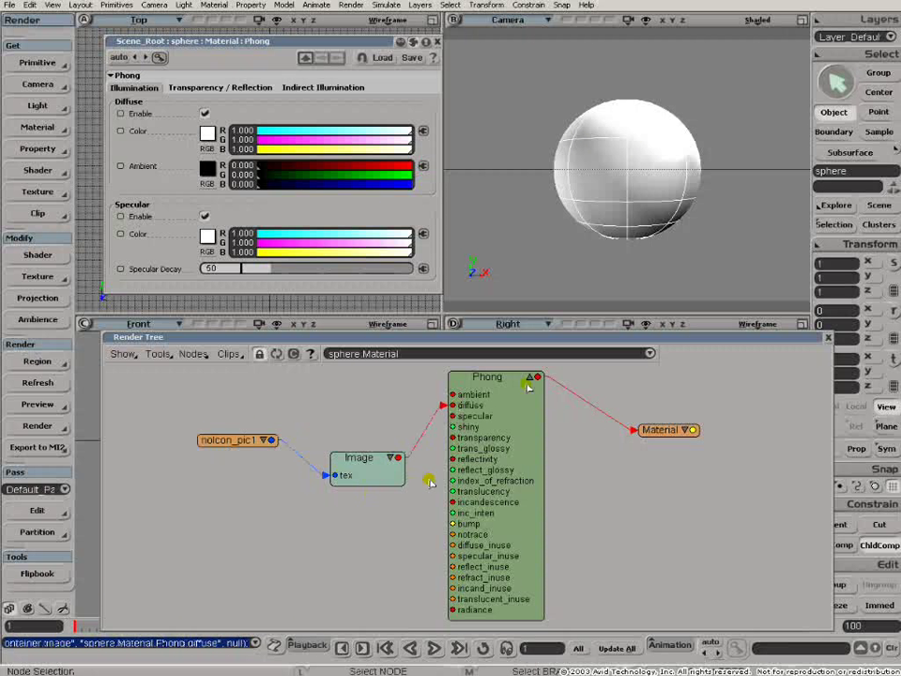
key("q")
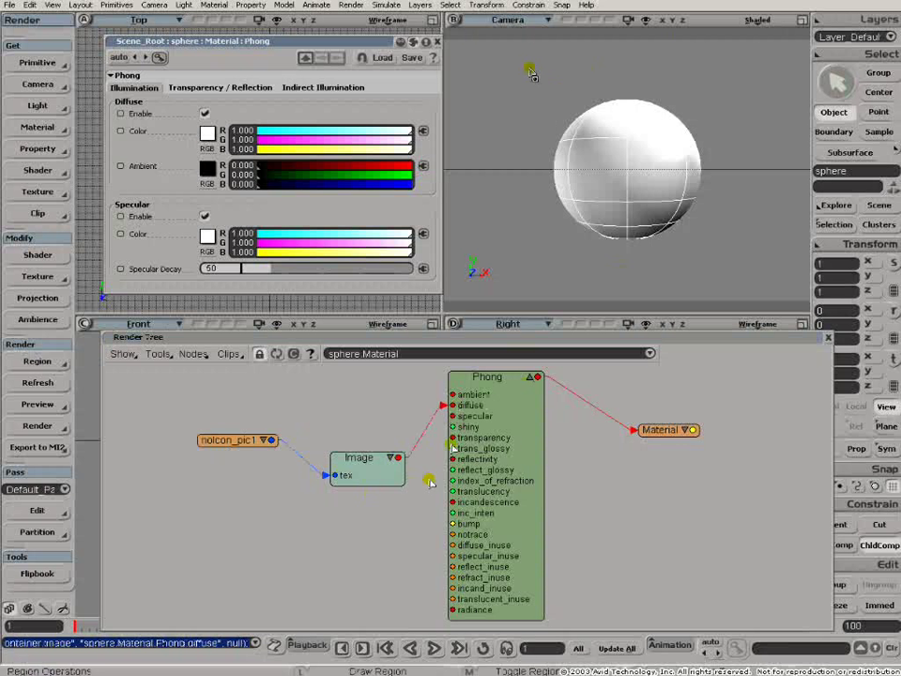
mouse_move(530, 67)
left_mouse_down()
mouse_move(750, 247)
mouse_move(747, 260)
left_mouse_up()
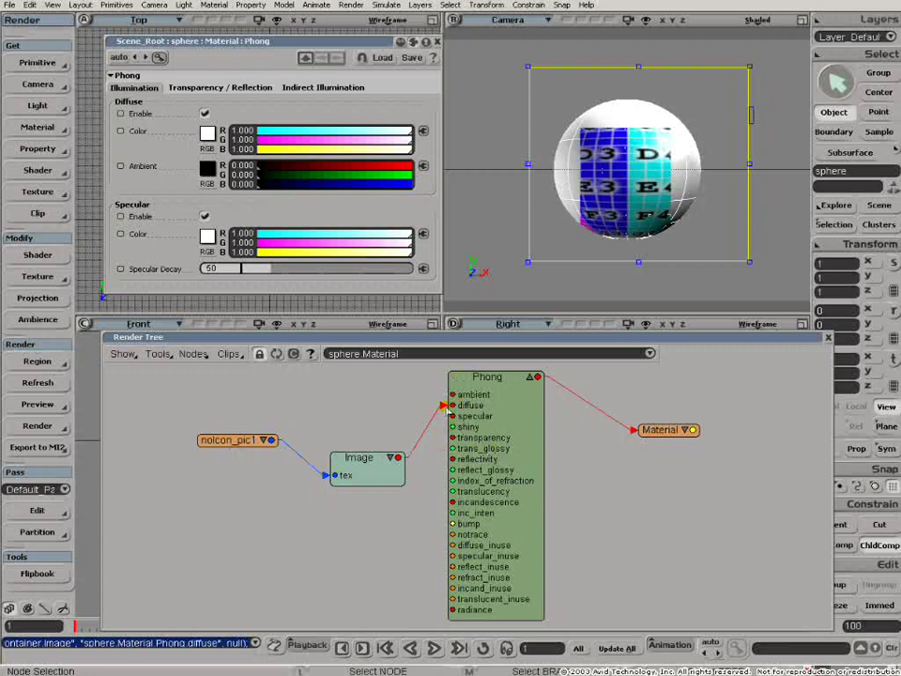
Reconnect the Image output to Phong diffuse and open the Image node's properties
left_click_drag(443, 406, 428, 405)
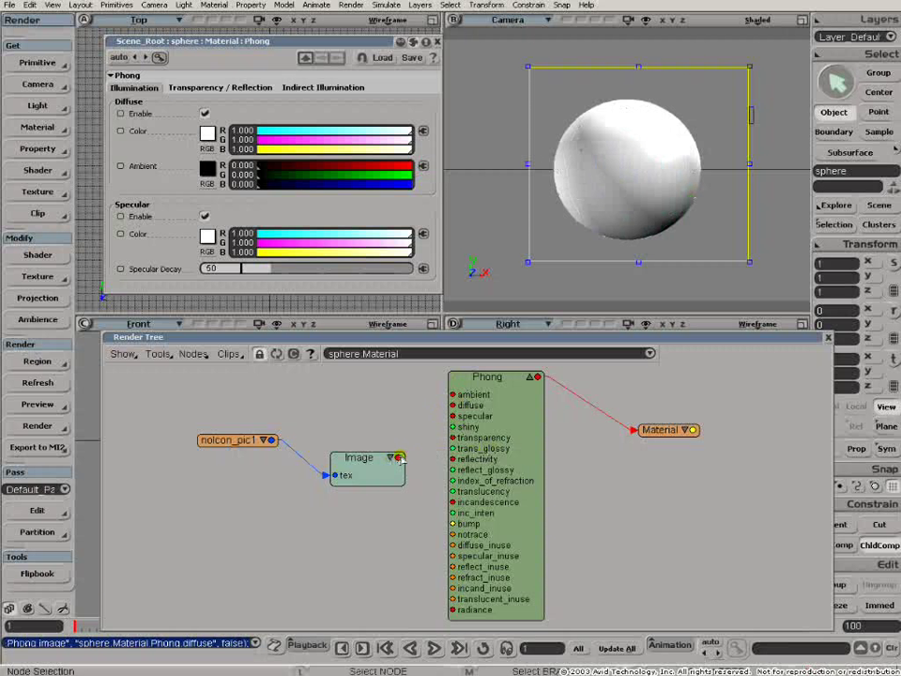
left_click_drag(398, 457, 450, 406)
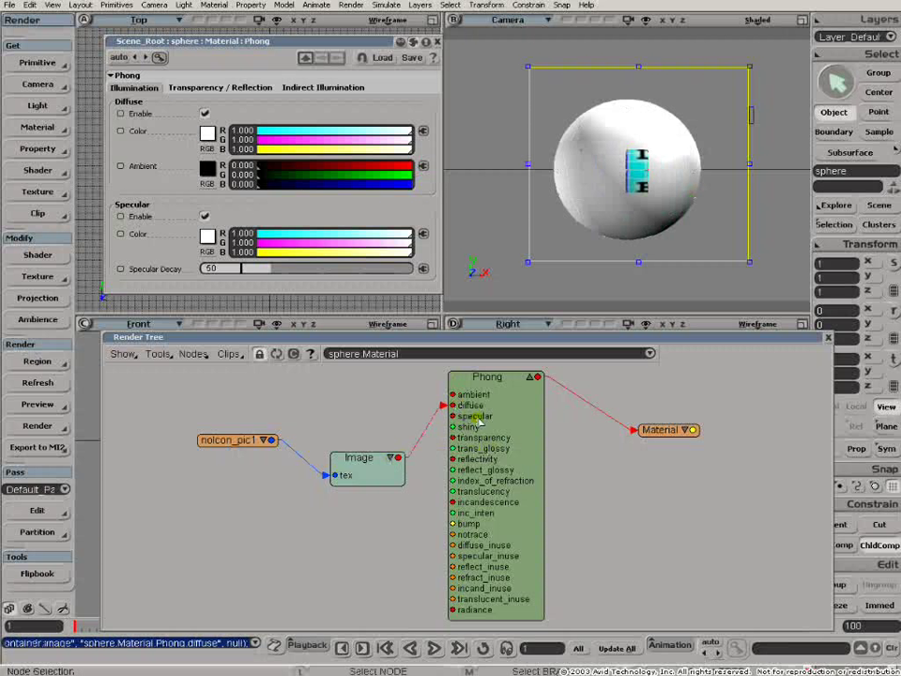
left_click_drag(360, 463, 354, 422)
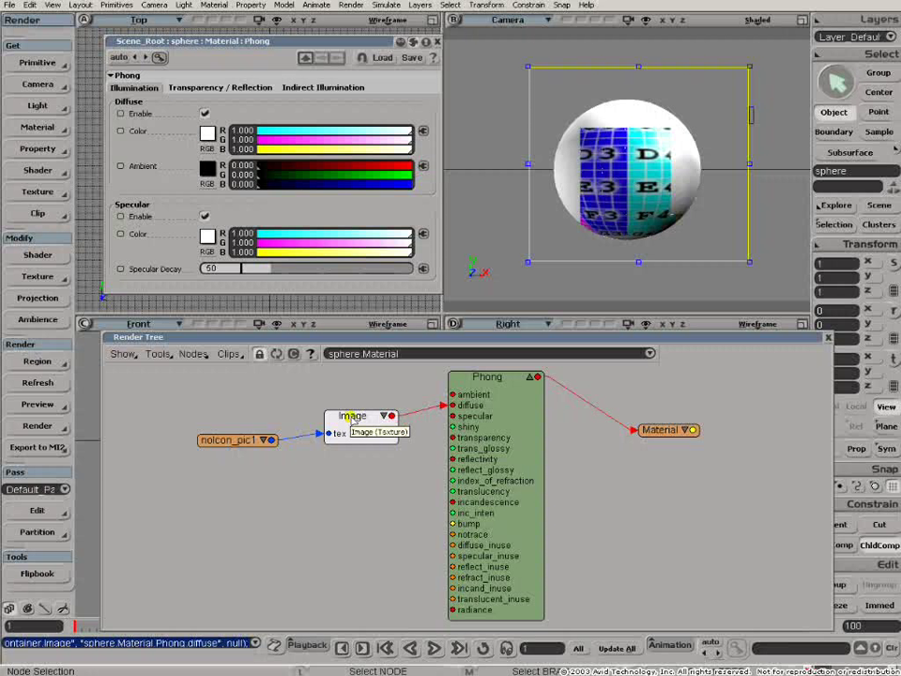
double_click(352, 420)
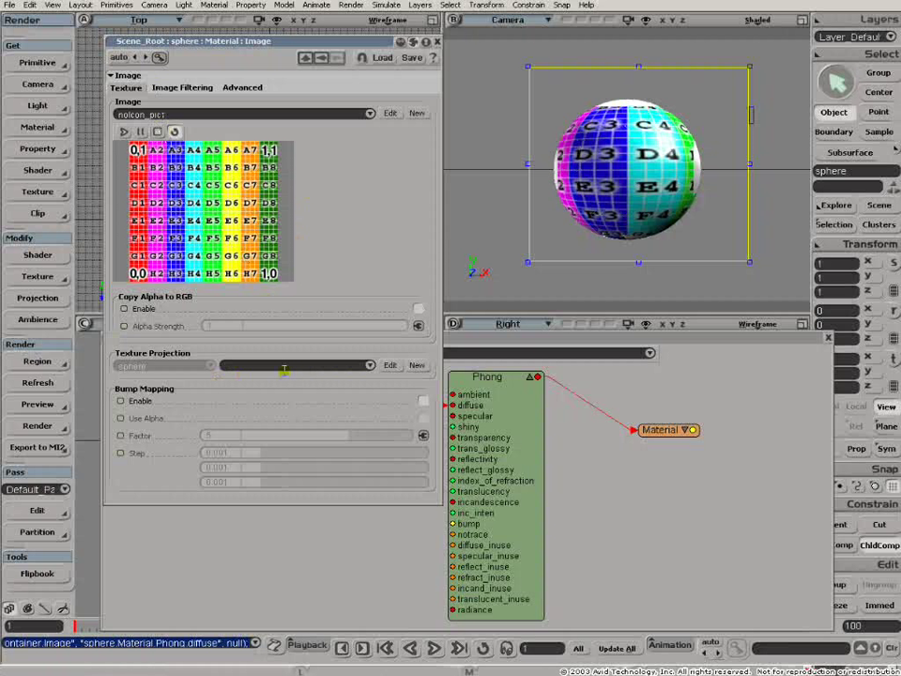
Set the Image texture's projection to Texture_Projection (UV) and show its Advanced settings
left_click(371, 365)
left_click(341, 372)
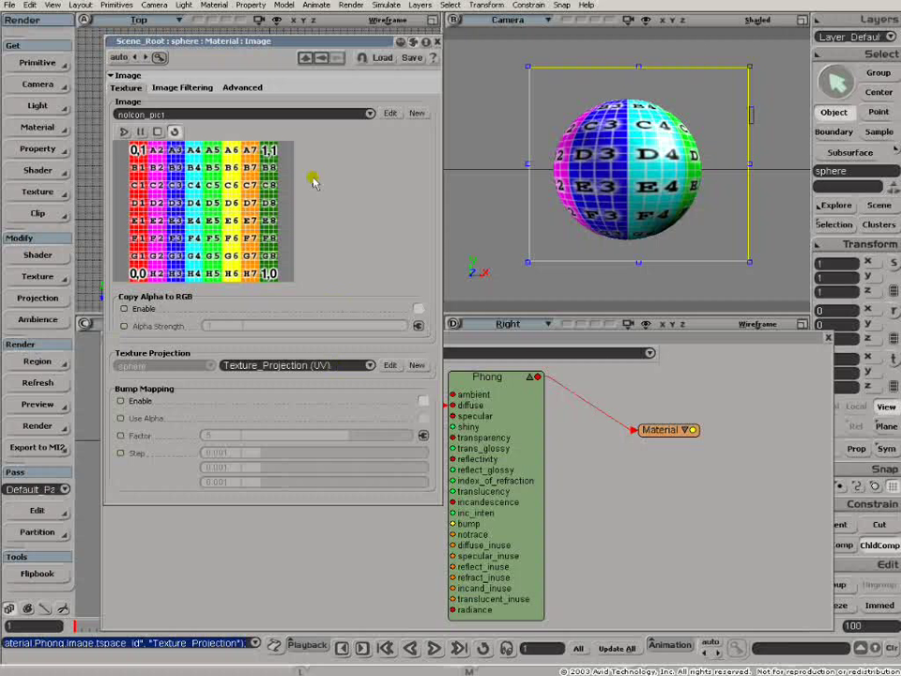
left_click(243, 88)
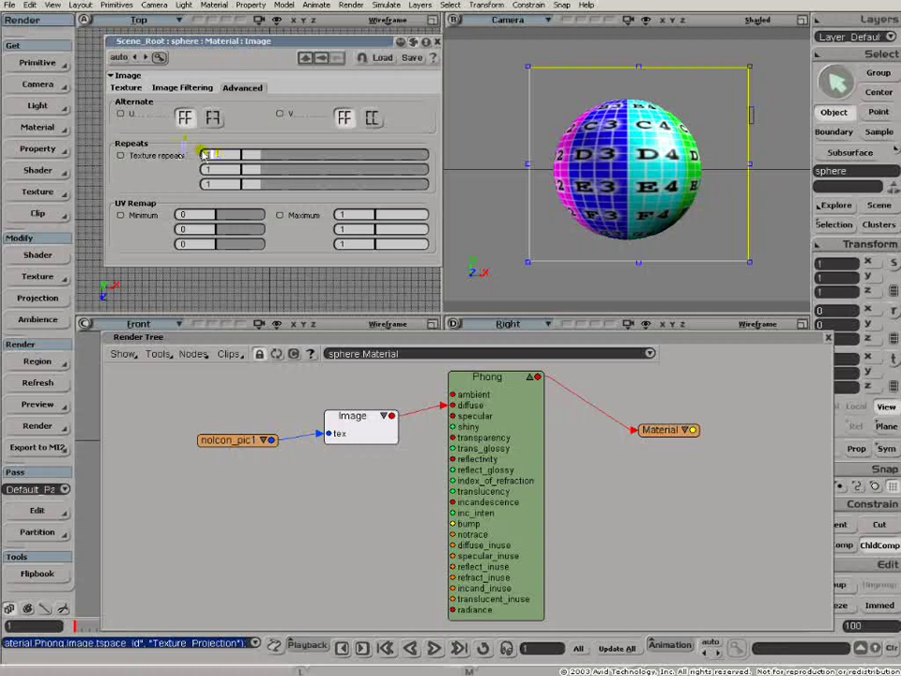
Test texture repeats of 4 with Alternate U and V mirroring turned on
left_click_drag(203, 153, 182, 215)
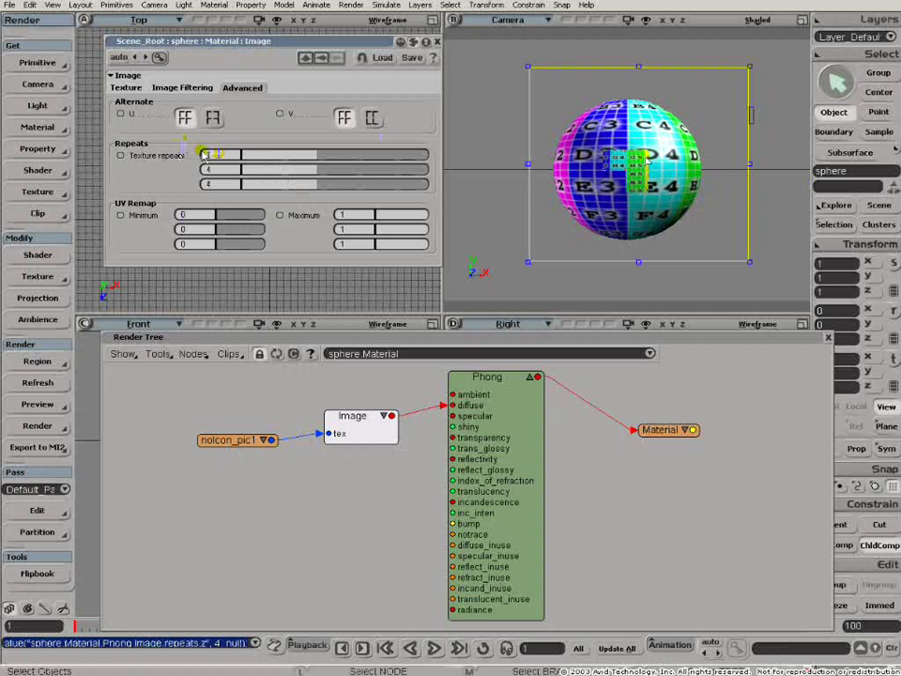
left_click_drag(603, 193, 645, 160)
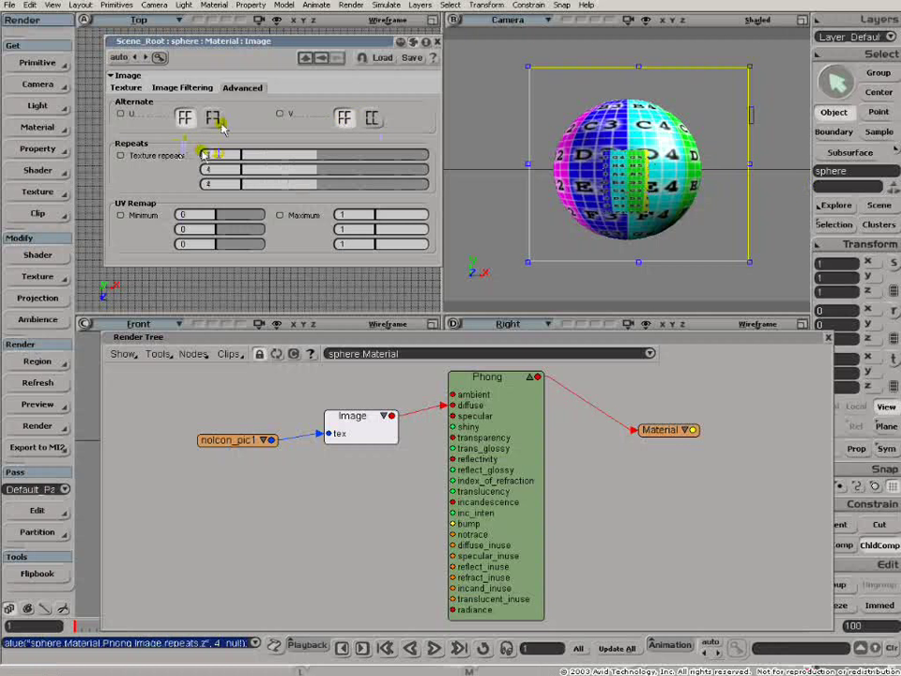
left_click(213, 120)
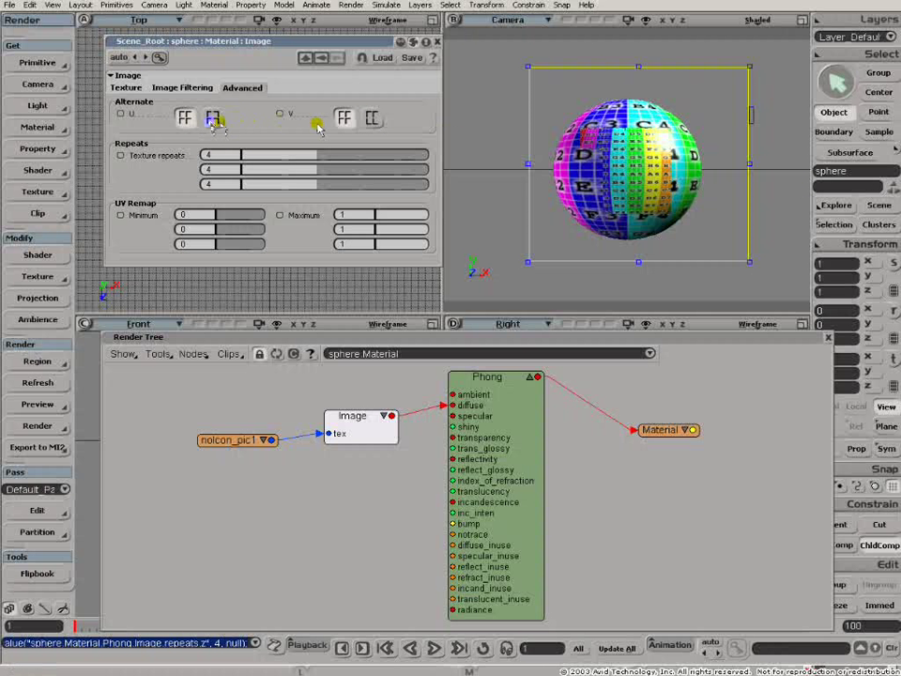
left_click(374, 119)
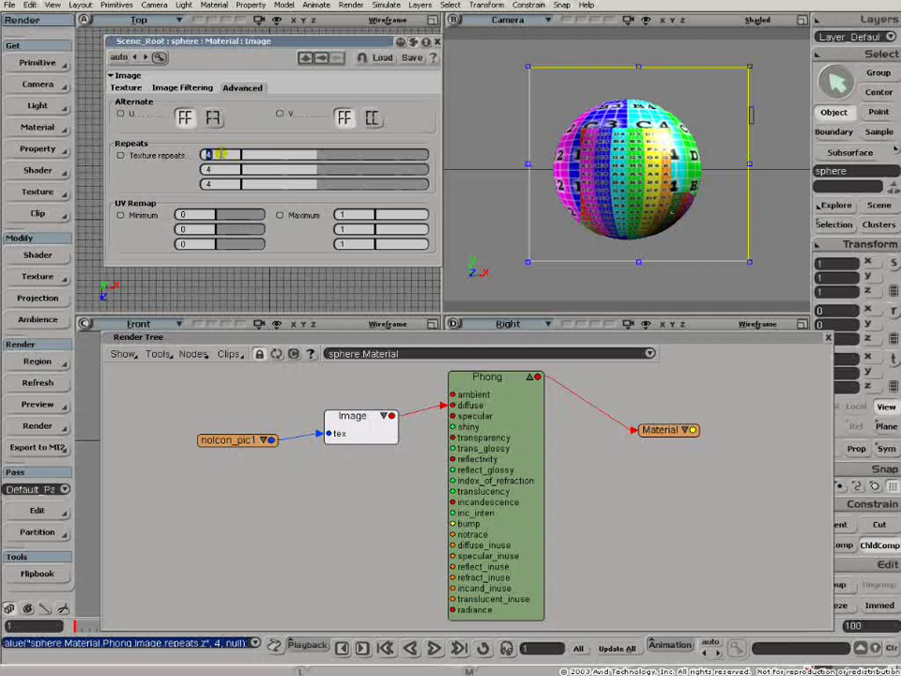
Reset both texture repeats to 1 and lower the first UV remap maximum to 0.554
left_click(219, 154)
type("1")
key("Tab")
key("Tab")
type("1")
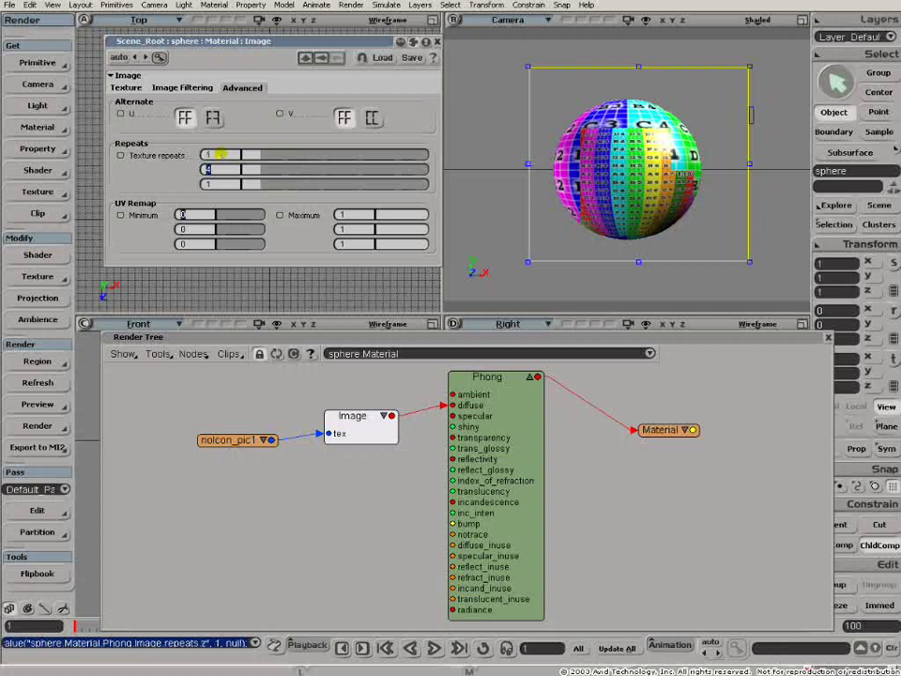
left_click(210, 216)
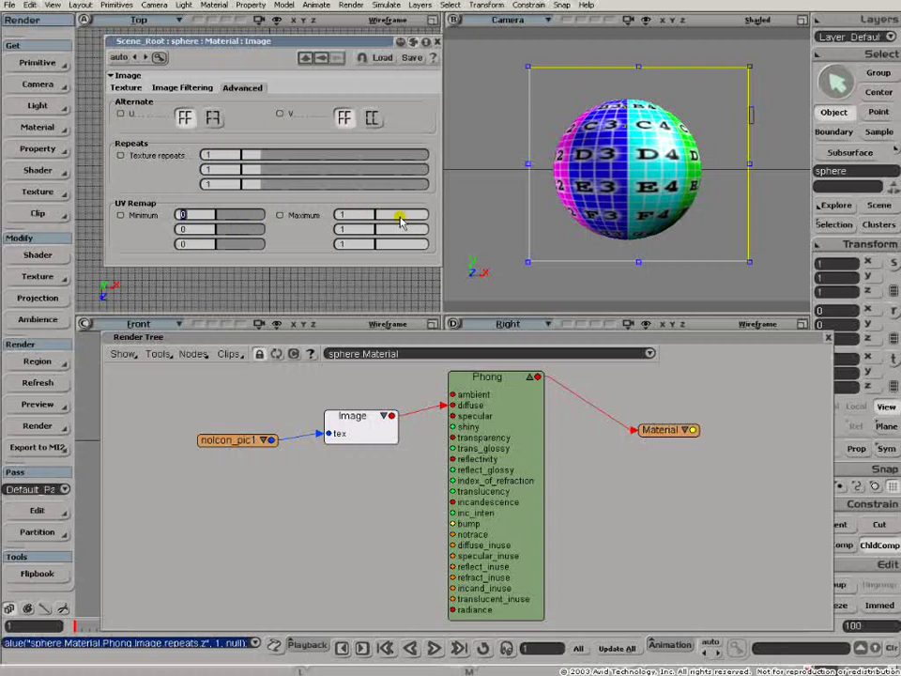
left_click_drag(422, 217, 369, 214)
Set the first UV remap maximum to 3.5 and preview it with a Top-view render region
type("3.5")
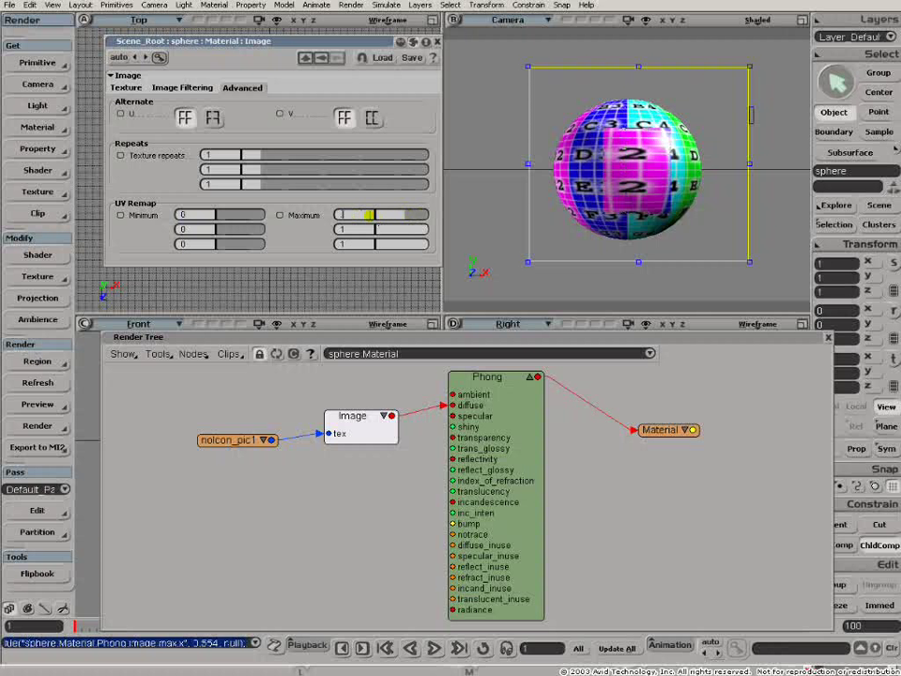
key("Tab")
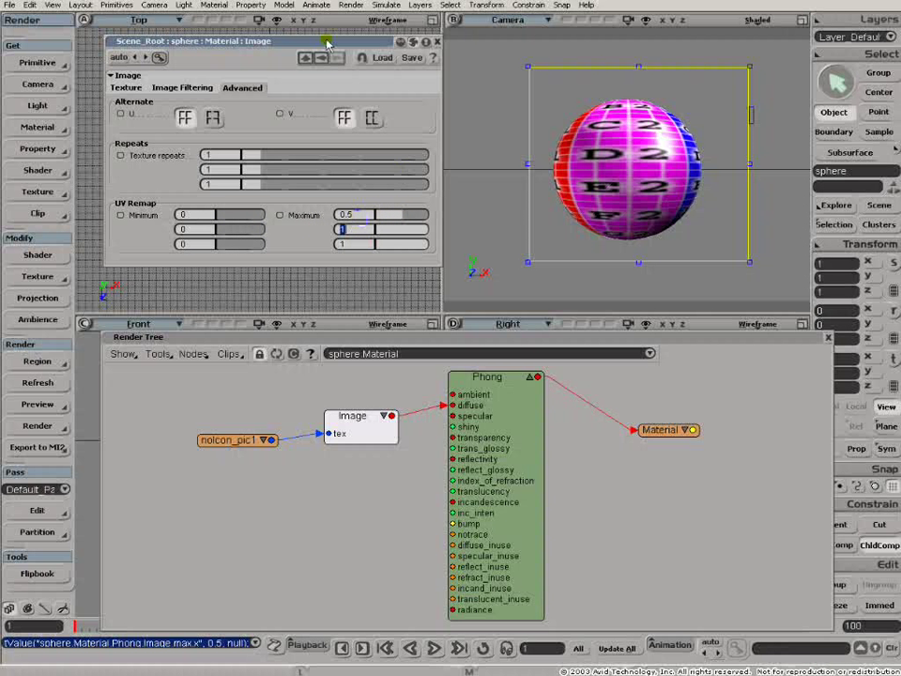
mouse_move(246, 40)
left_mouse_down()
mouse_move(392, 300)
mouse_move(400, 339)
left_mouse_up()
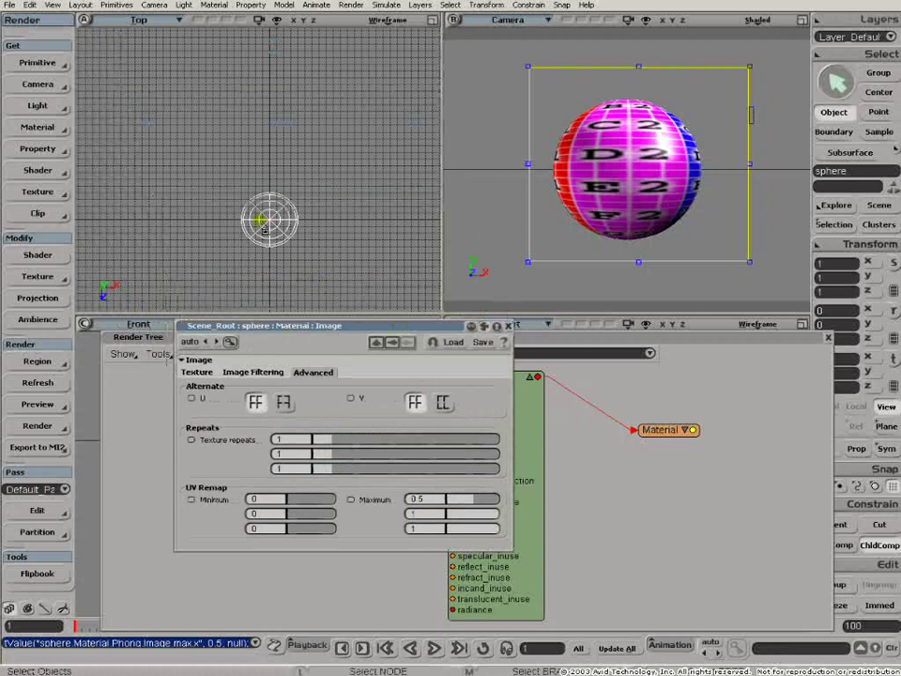
key("q")
left_click_drag(213, 178, 316, 273)
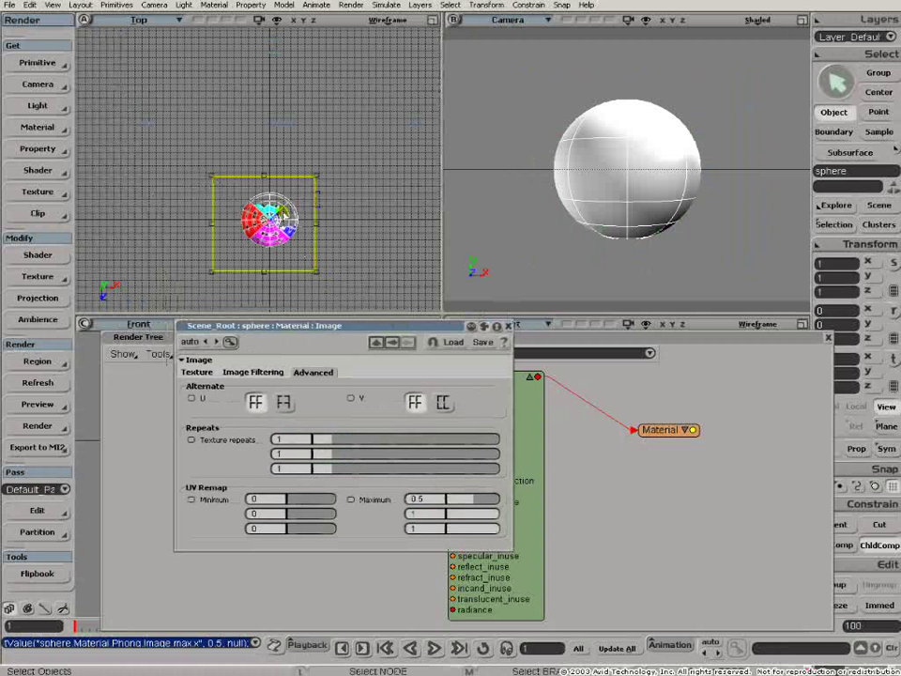
Change the first UV remap maximum to 2
left_click(463, 530)
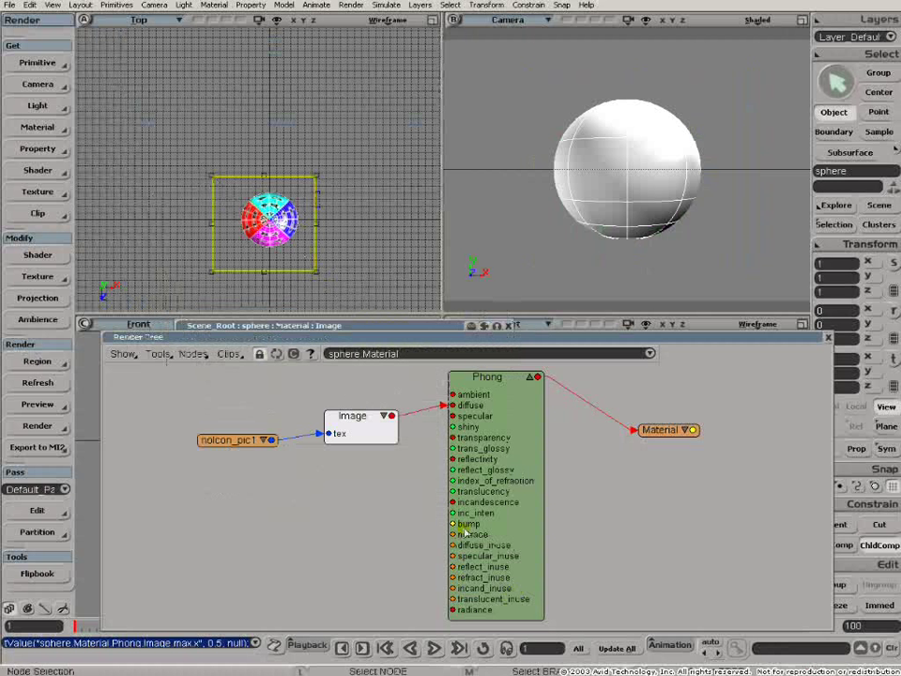
left_click(387, 325)
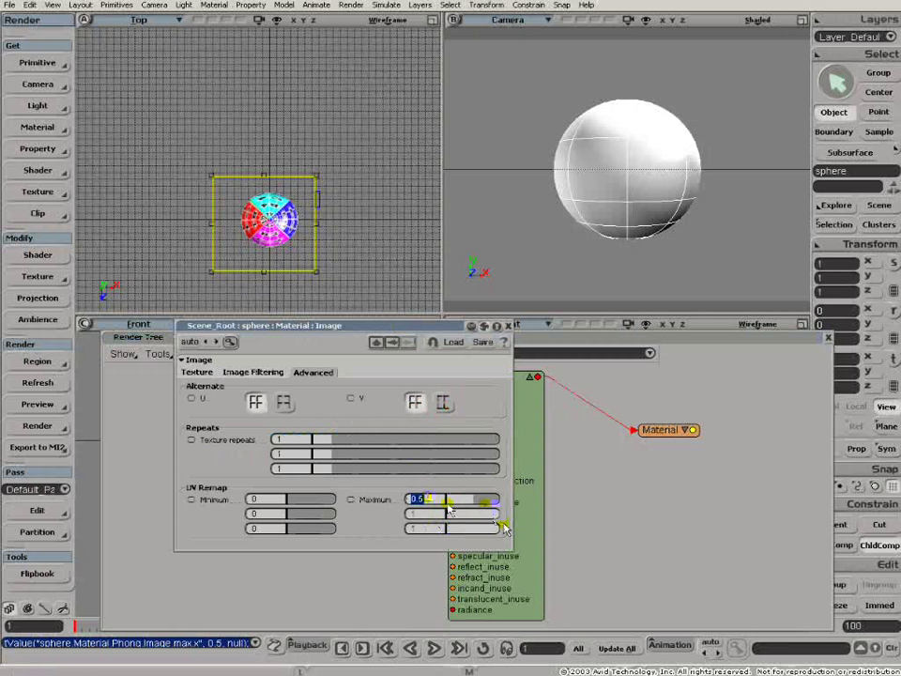
type("2")
key("Tab")
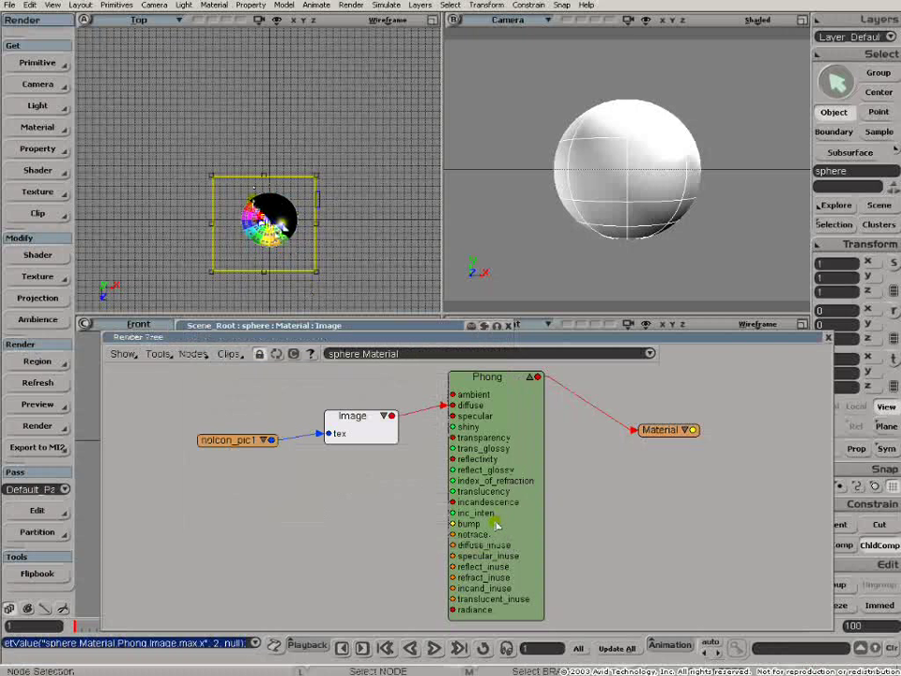
Set the UV remap maximum to 5
left_click_drag(396, 338, 425, 606)
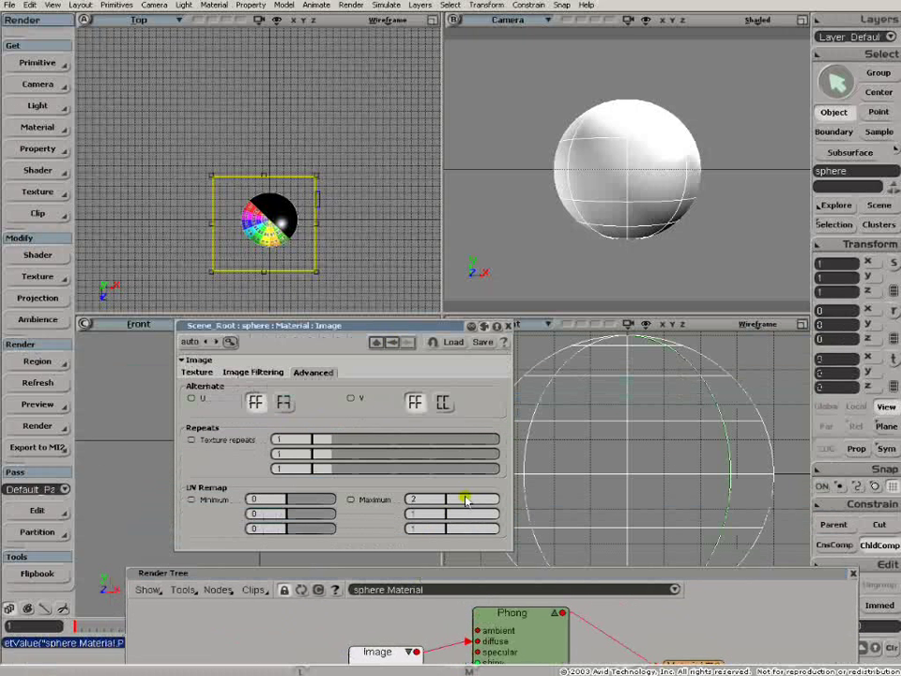
left_click(440, 497)
type("5")
key("Tab")
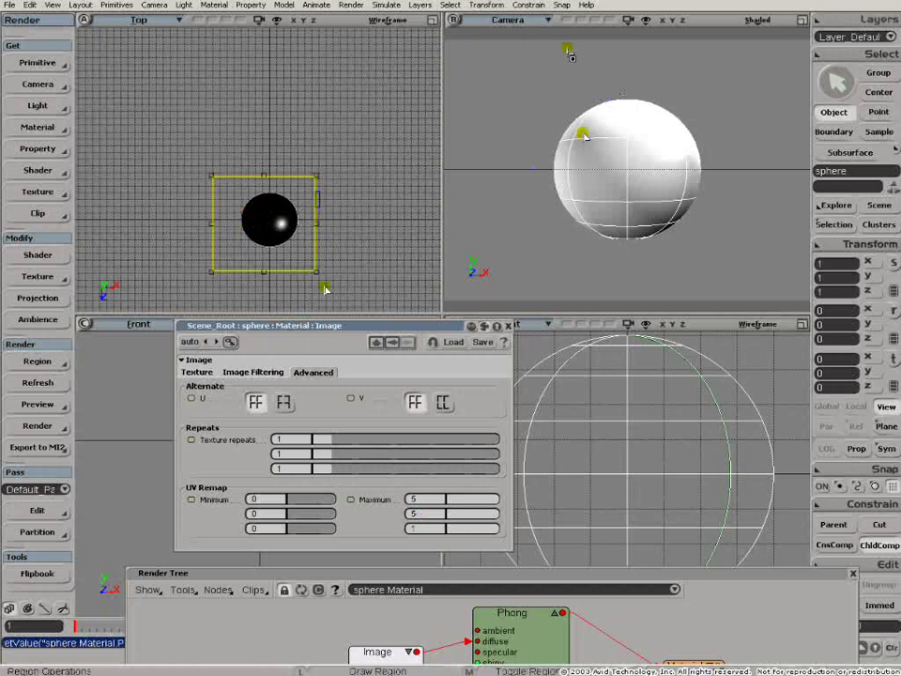
Draw a render region around the sphere in the Camera view and orbit above it
left_click_drag(536, 68, 729, 269)
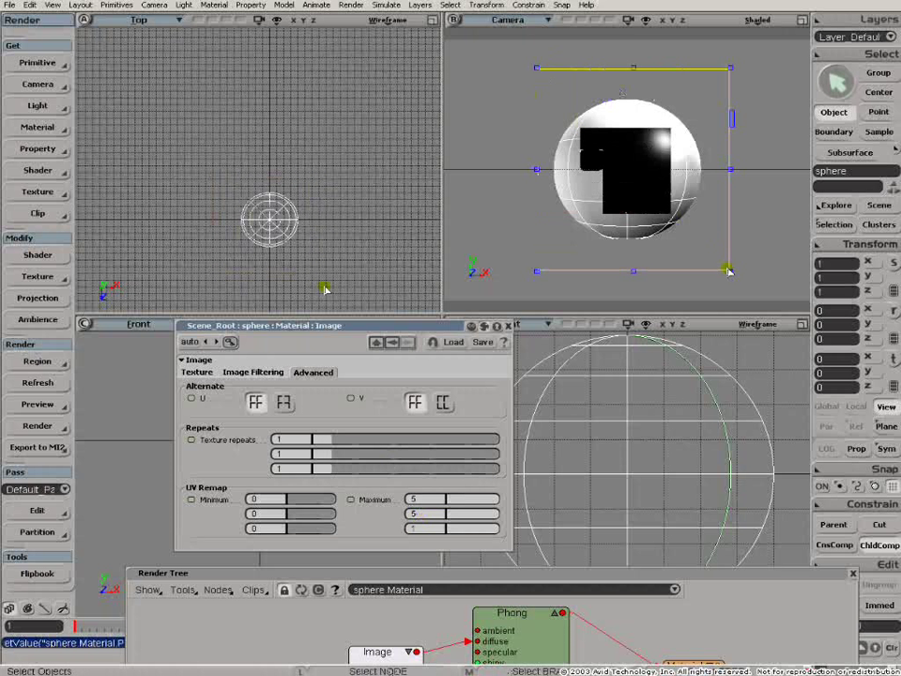
mouse_move(685, 240)
left_mouse_down()
mouse_move(694, 207)
mouse_move(741, 215)
mouse_move(768, 235)
mouse_move(709, 242)
mouse_move(669, 170)
left_mouse_up()
key("o")
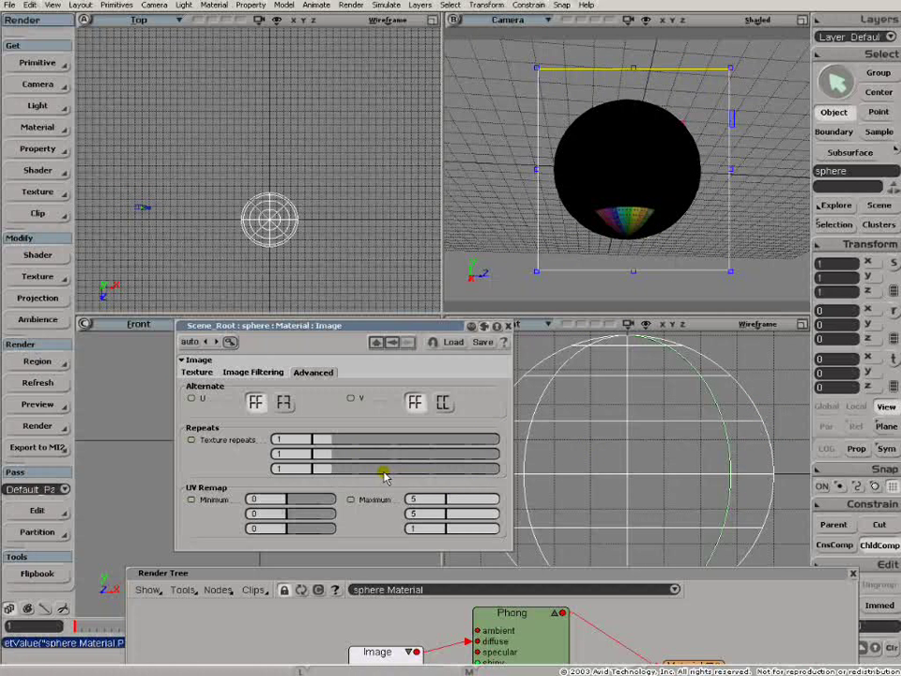
left_click(196, 372)
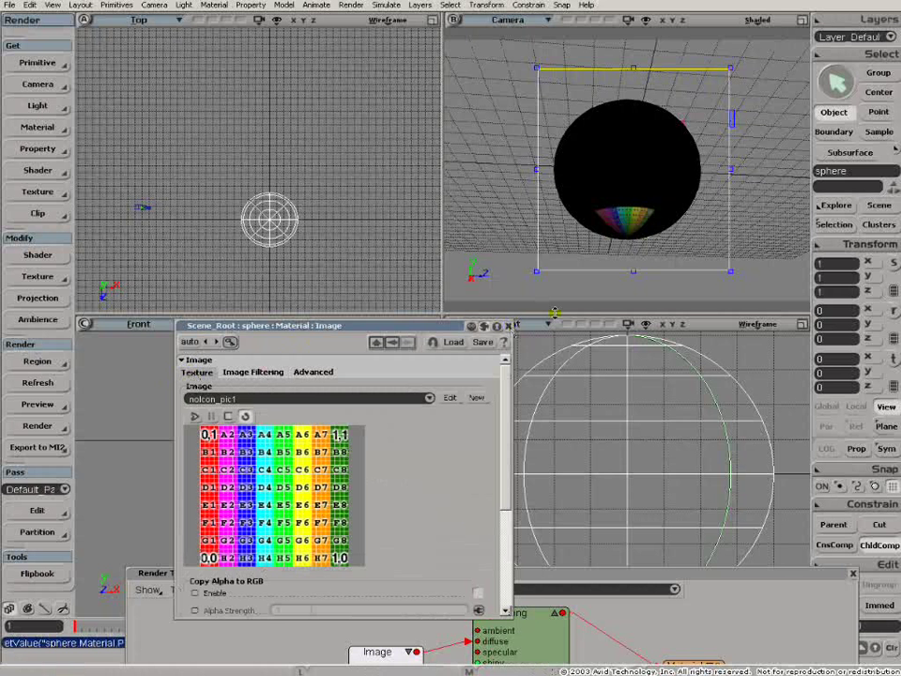
Reopen the Image properties' Advanced settings and set both UV remap maximums back to 1
left_click(508, 325)
left_click_drag(482, 571, 443, 209)
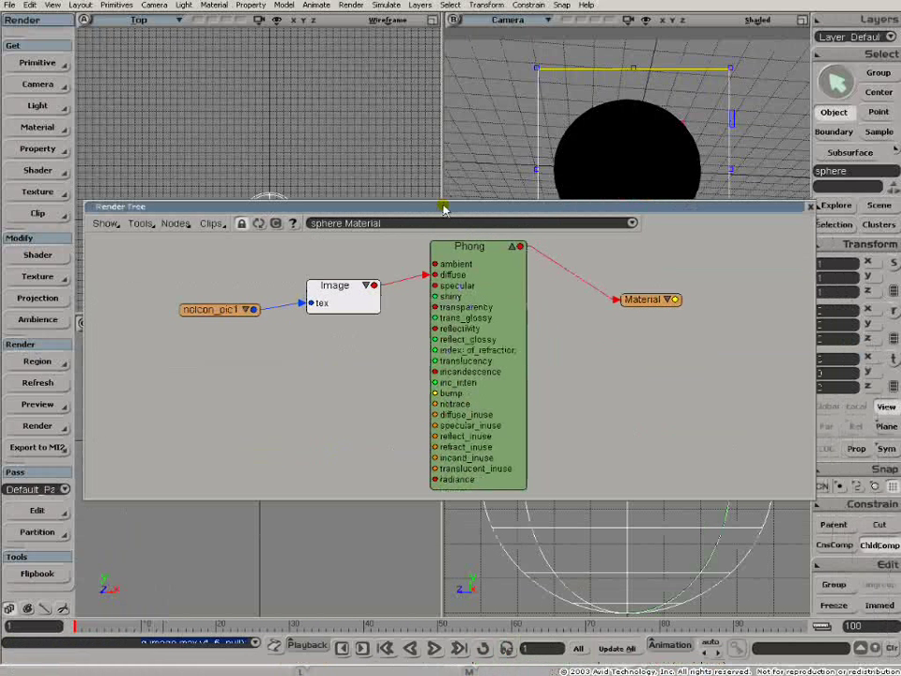
double_click(346, 290)
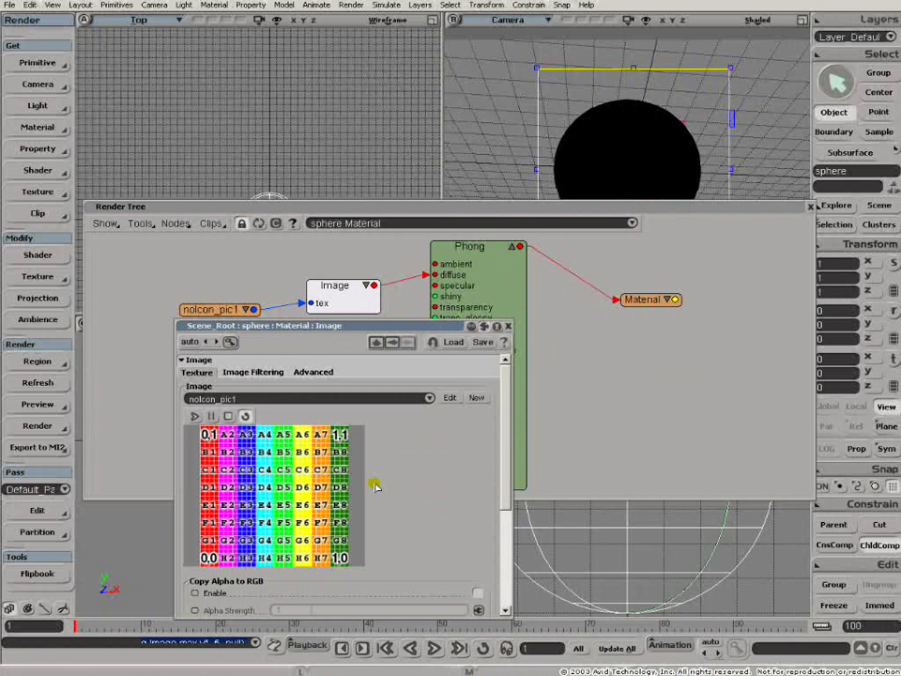
left_click(312, 371)
left_click_drag(330, 328, 353, 169)
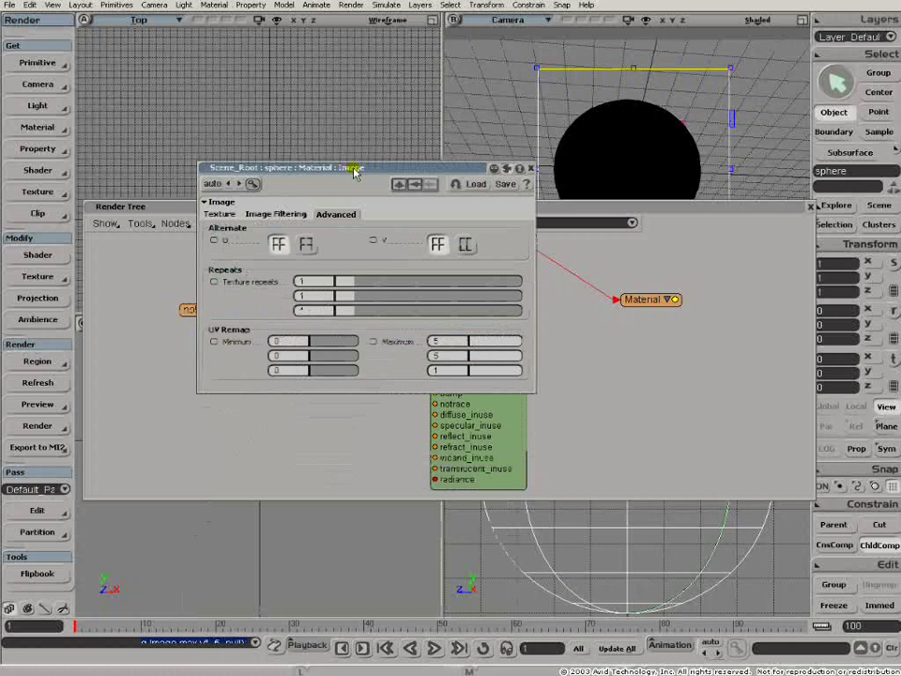
left_click(513, 342)
type("1")
key("Return")
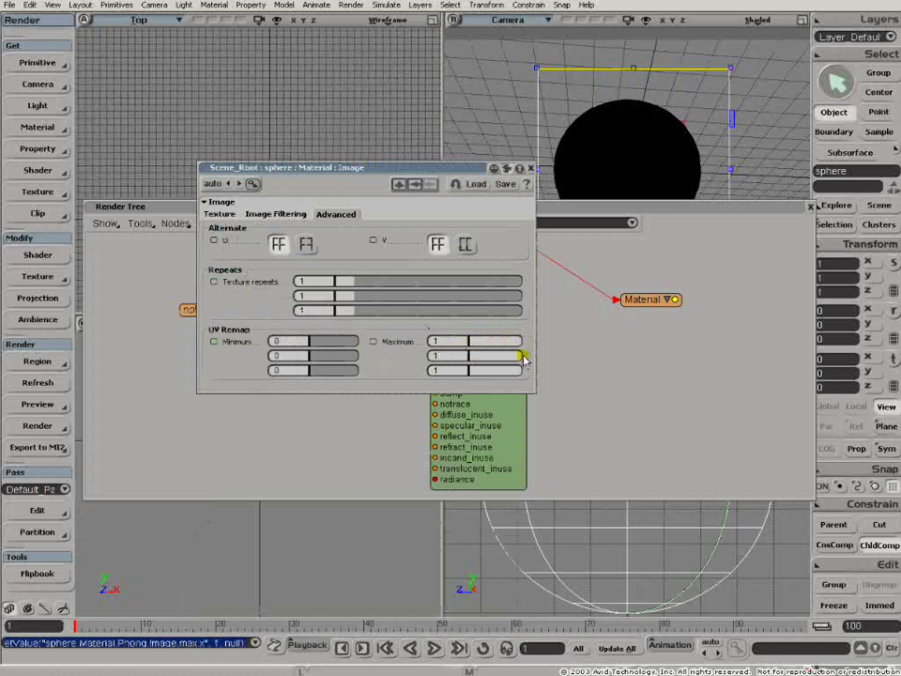
left_click(530, 169)
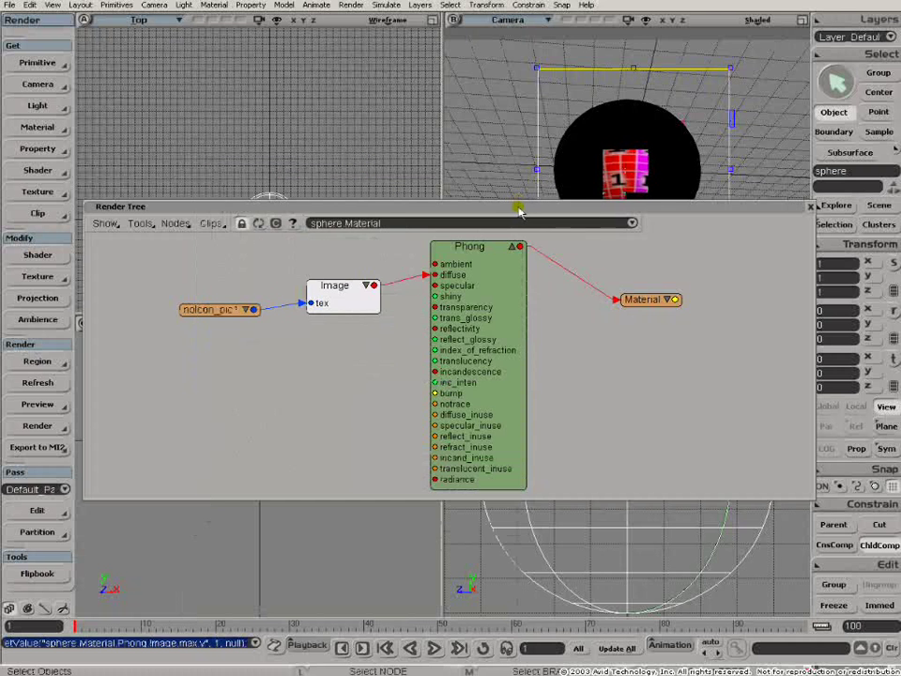
left_click_drag(519, 207, 509, 340)
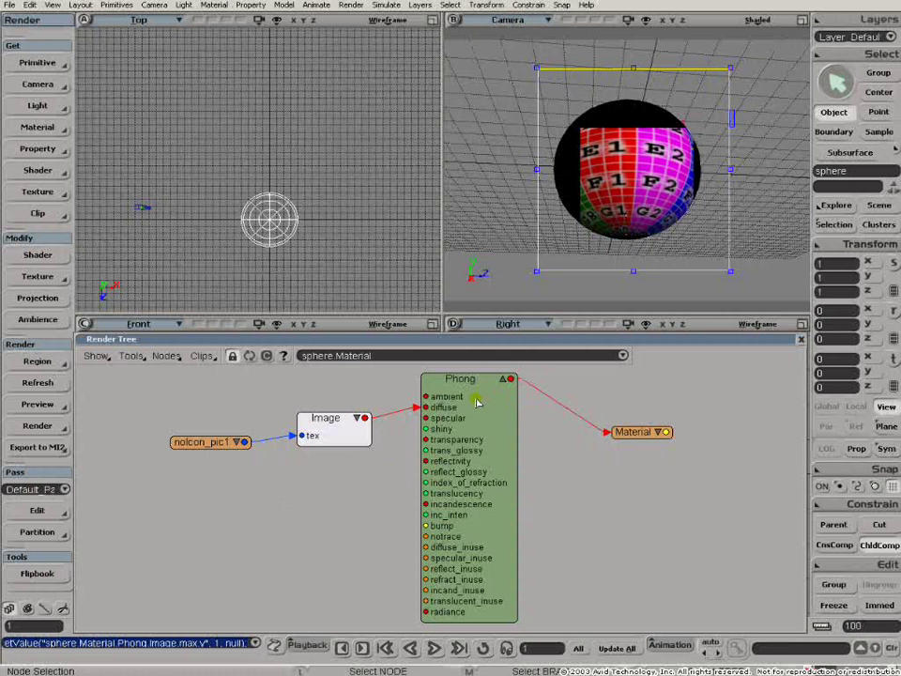
Orbit the camera view and move the Image link from Phong's diffuse input to ambient
key("o")
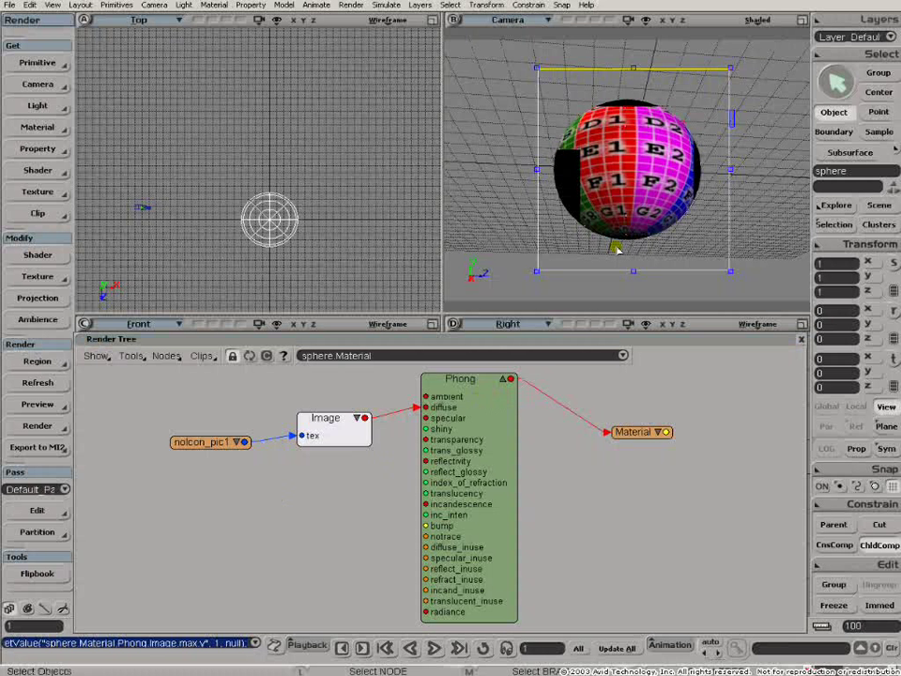
left_click_drag(691, 111, 561, 171)
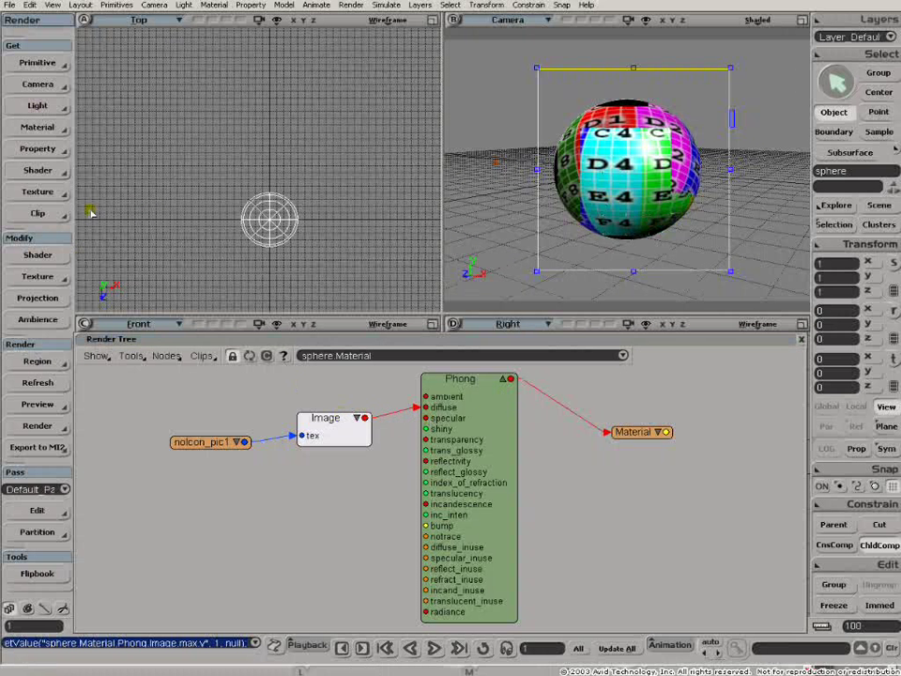
left_click_drag(364, 417, 436, 395)
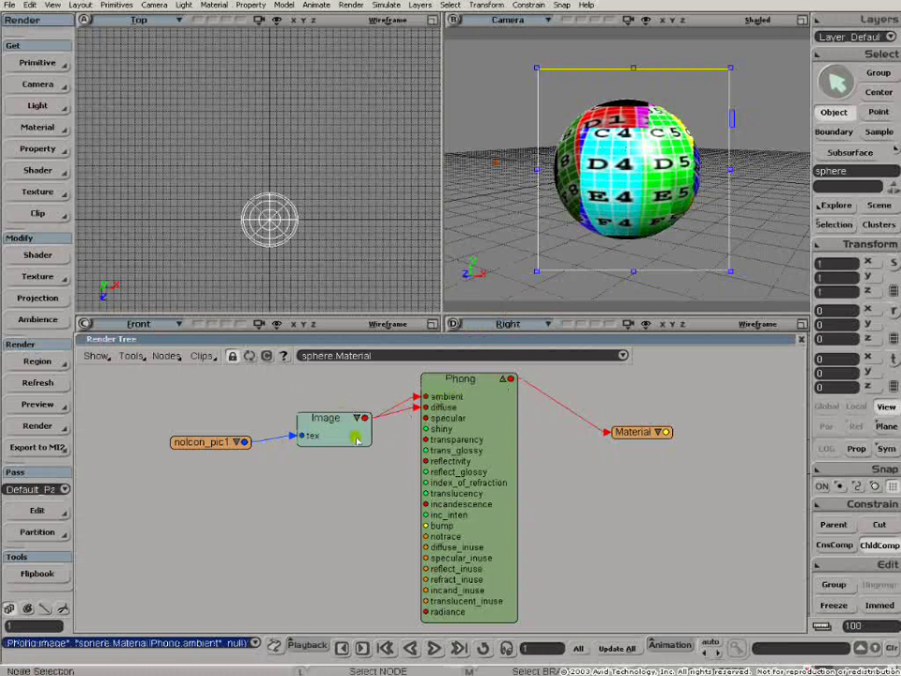
left_click_drag(425, 407, 404, 447)
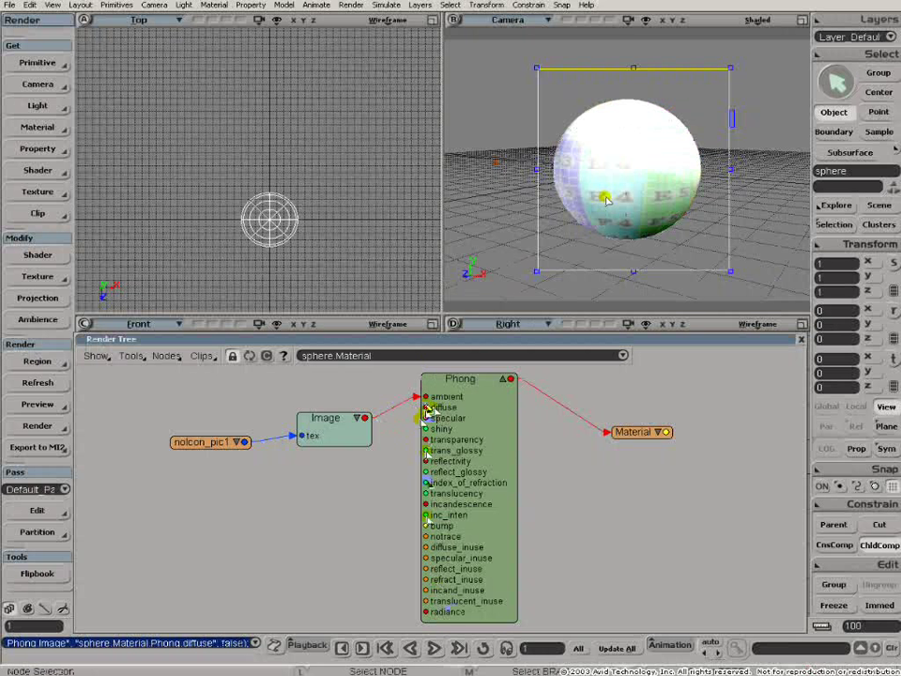
Nudge the Image node up-left and move its link from ambient to Phong's specular input
left_click(340, 424)
left_click_drag(340, 424, 330, 414)
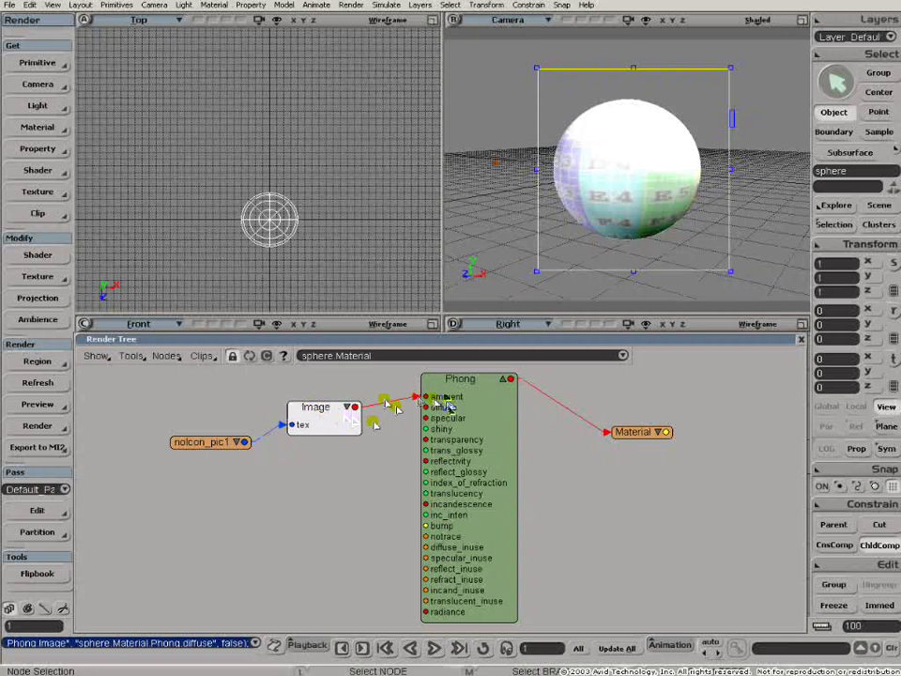
left_click_drag(356, 407, 427, 418)
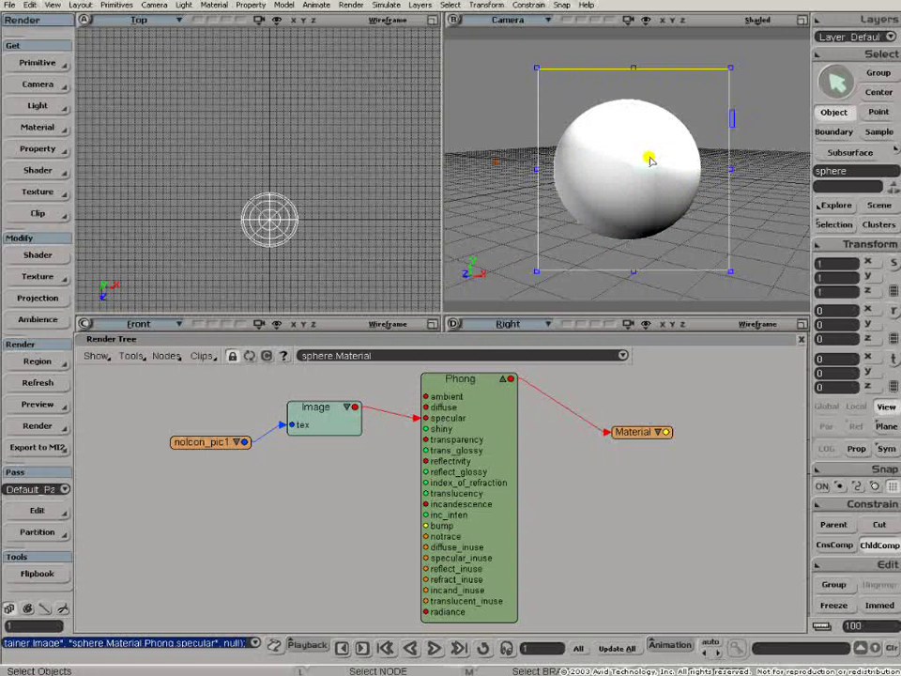
Open the Phong shader's properties and turn its diffuse colour black
double_click(467, 383)
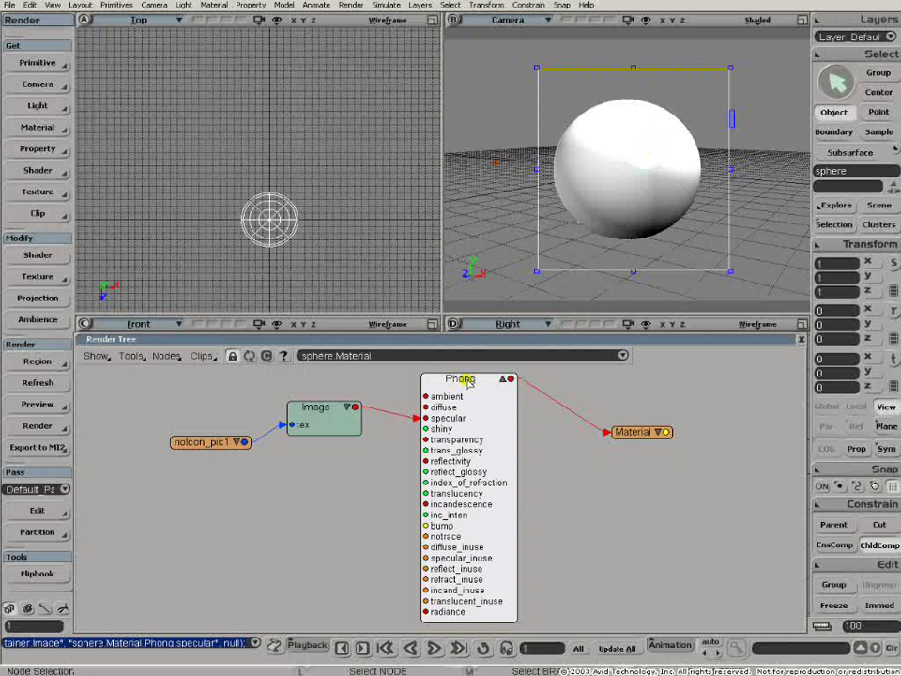
left_click_drag(436, 282, 331, 282)
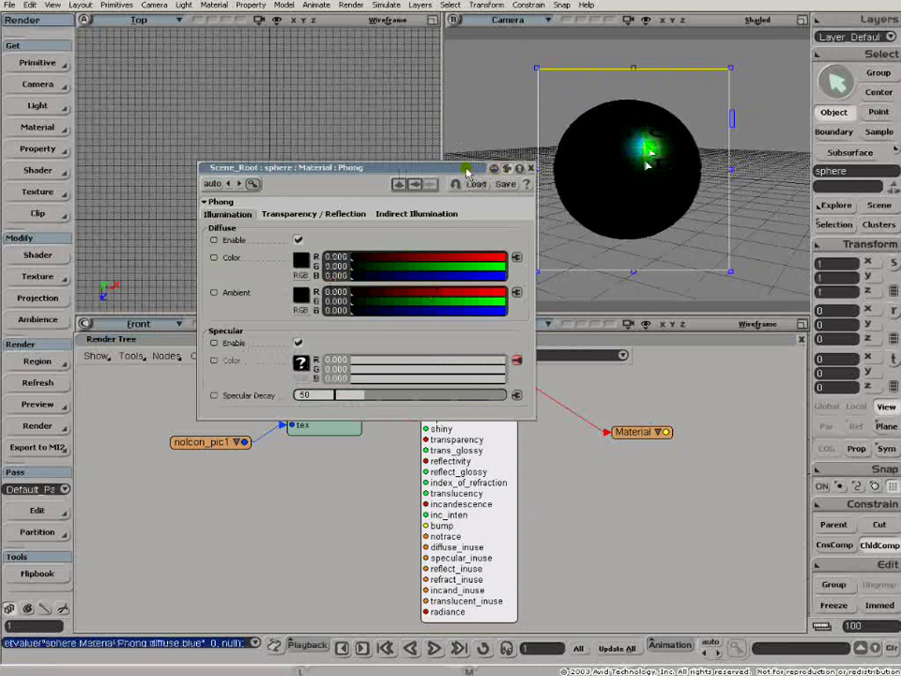
left_click_drag(361, 167, 254, 130)
Delete and redo the Image-to-specular link, then move it to Phong's transparency input
left_click(414, 422)
key("Delete")
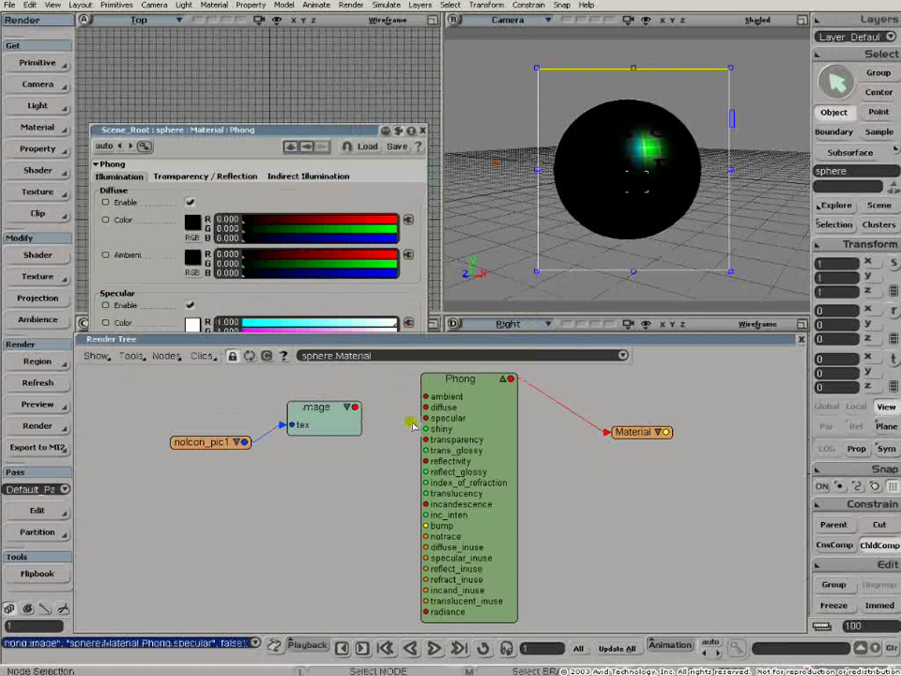
left_click_drag(355, 406, 425, 418)
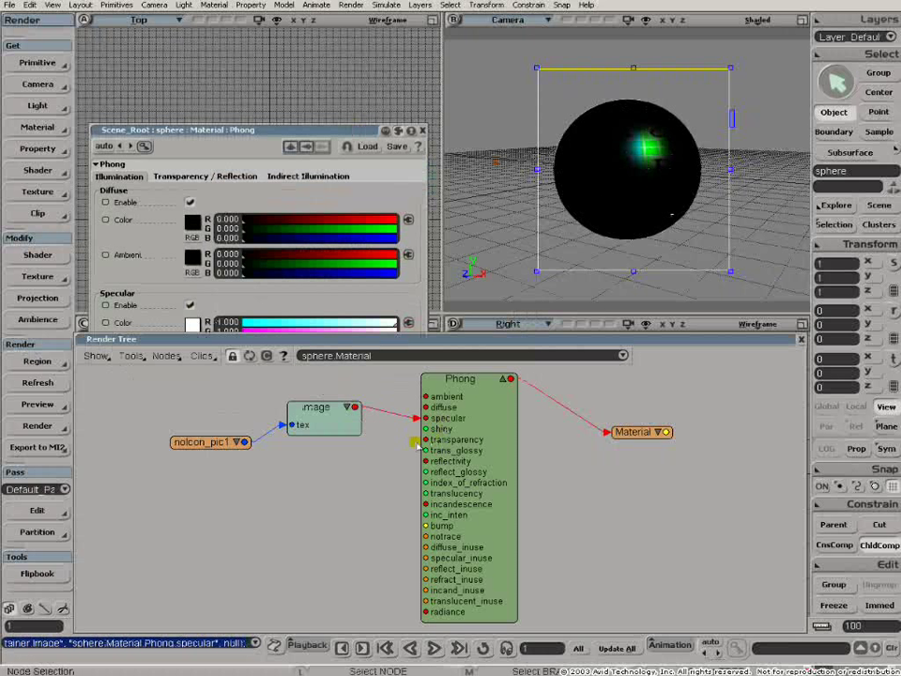
left_click_drag(419, 421, 432, 440)
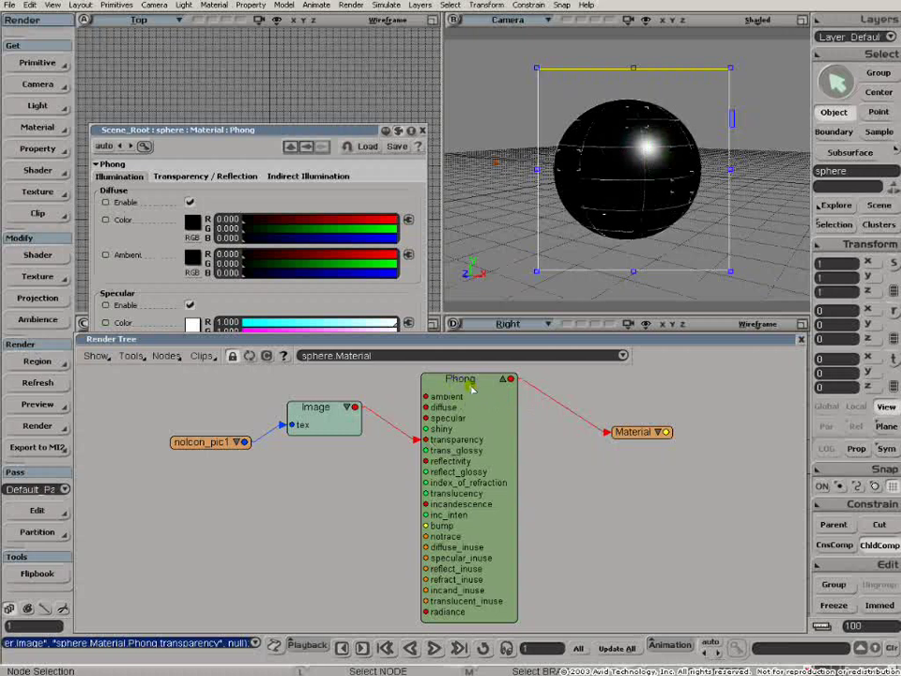
Raise Phong's diffuse colour to 0.581 grey and move the Image link to reflectivity
left_click(473, 400)
left_click_drag(298, 239, 333, 250)
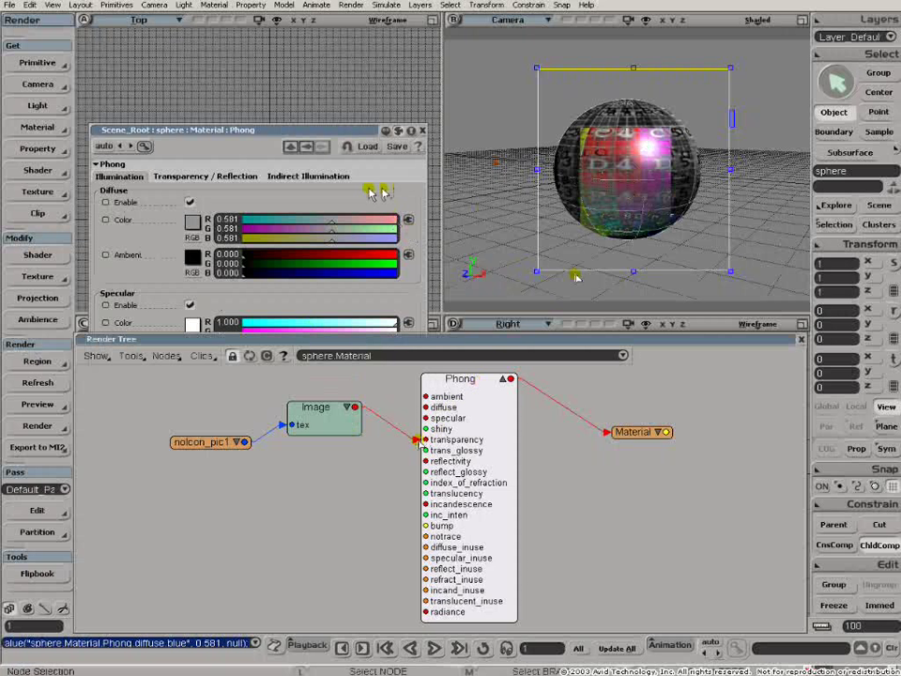
left_click_drag(418, 441, 416, 462)
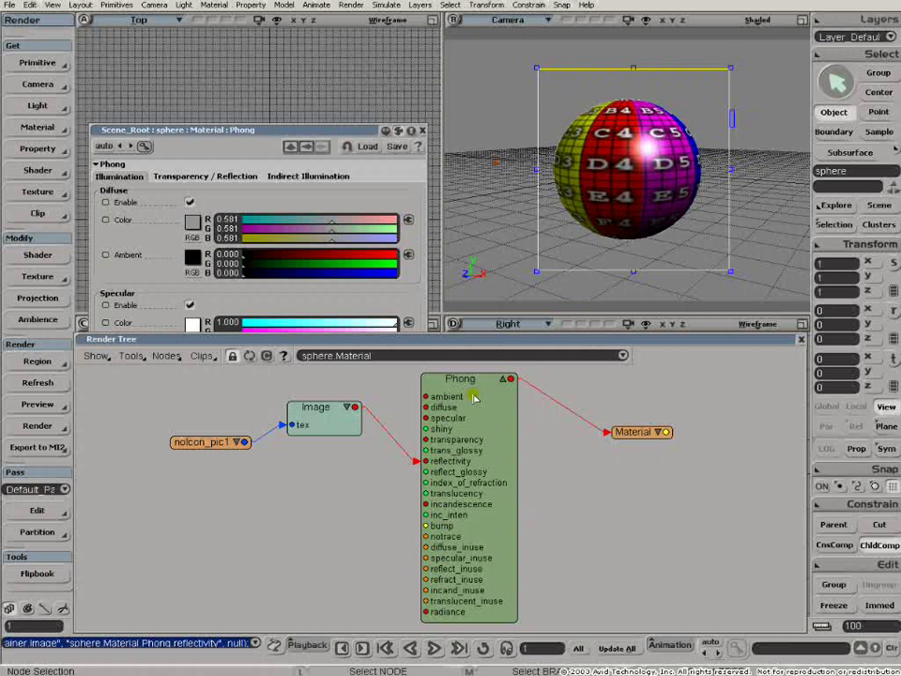
left_click_drag(449, 341, 430, 319)
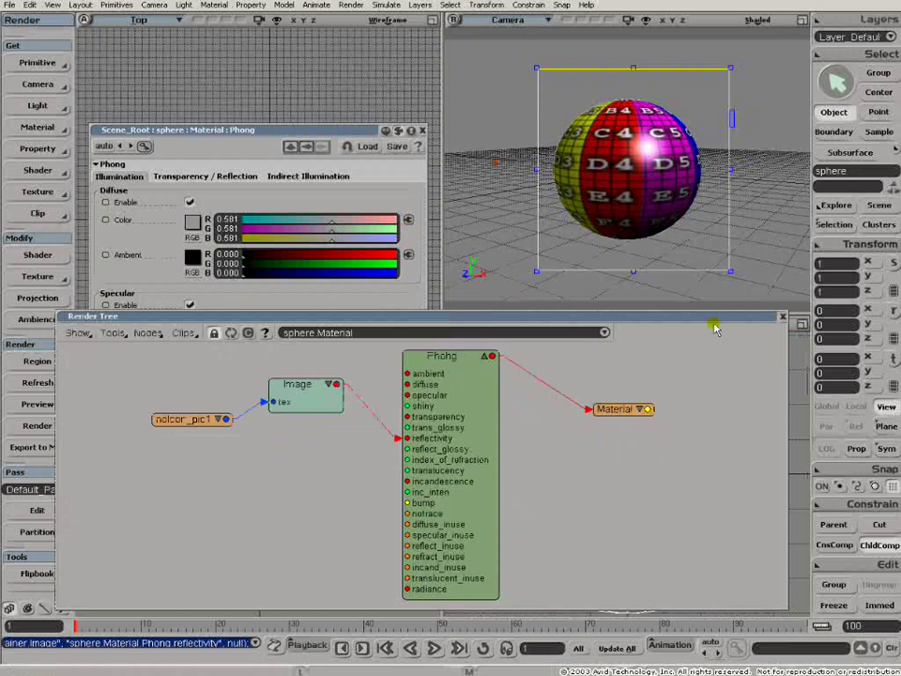
Load SimpleTextureDemo.scn and render-preview a region around the sphere and mottled floor
key("alt+Tab")
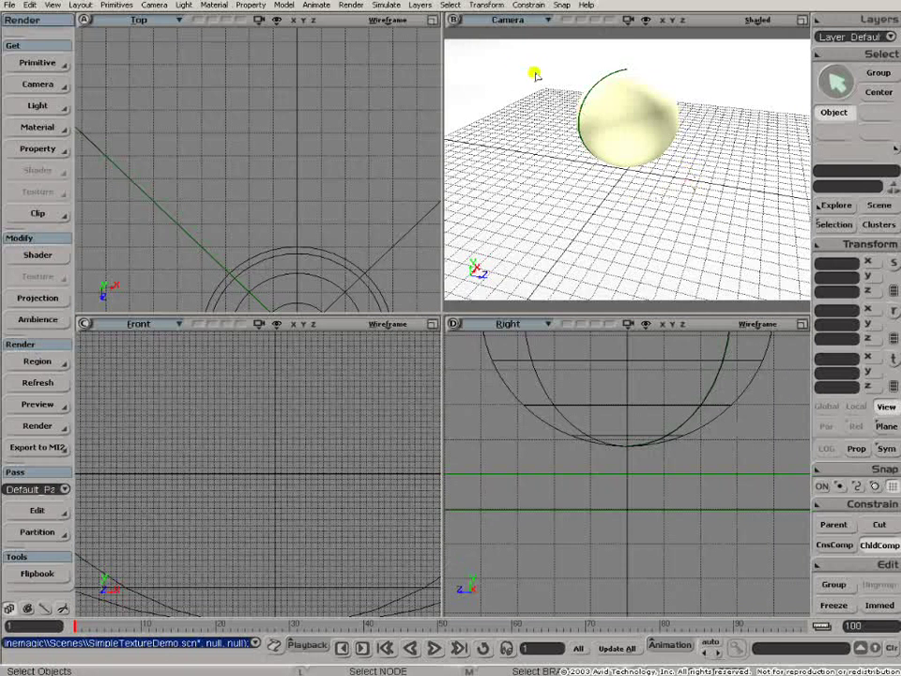
key("q")
mouse_move(523, 62)
left_mouse_down()
mouse_move(742, 209)
mouse_move(761, 238)
left_mouse_up()
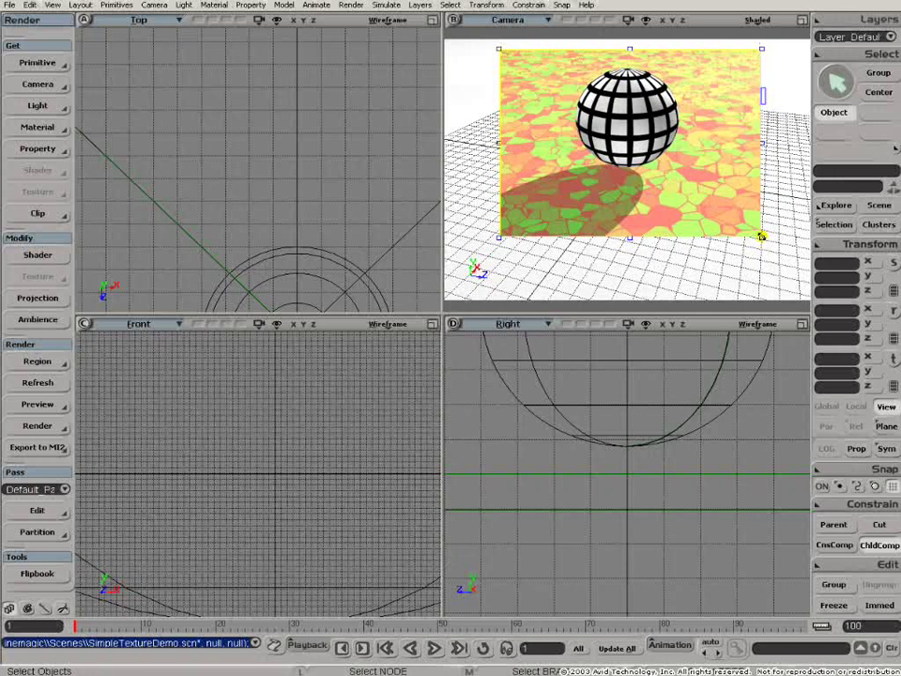
Open the sphere's render tree and the Grid_1_pic Image node's properties
left_click(508, 406)
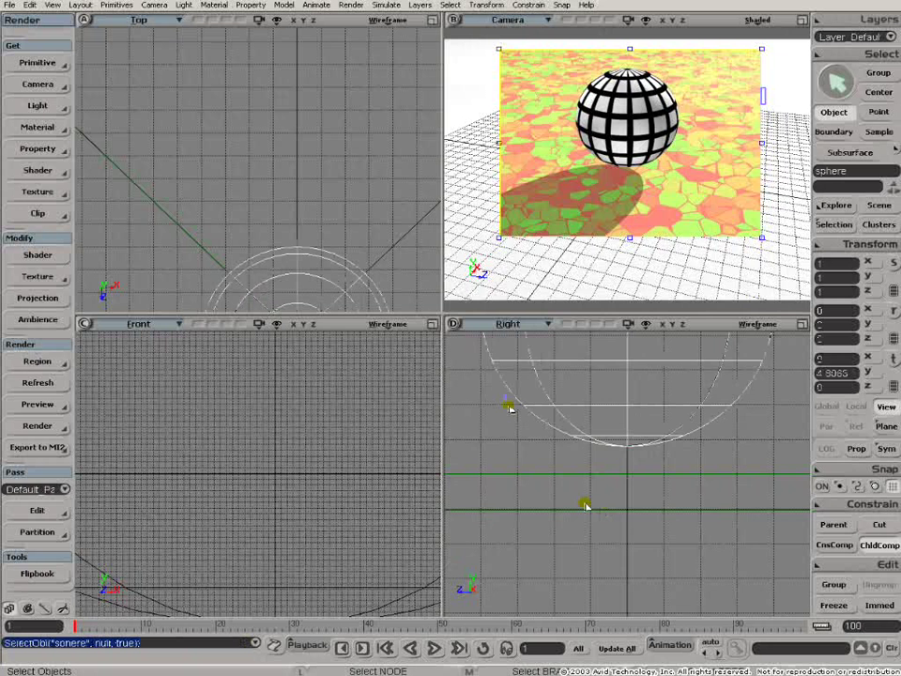
key("7")
left_click(316, 432)
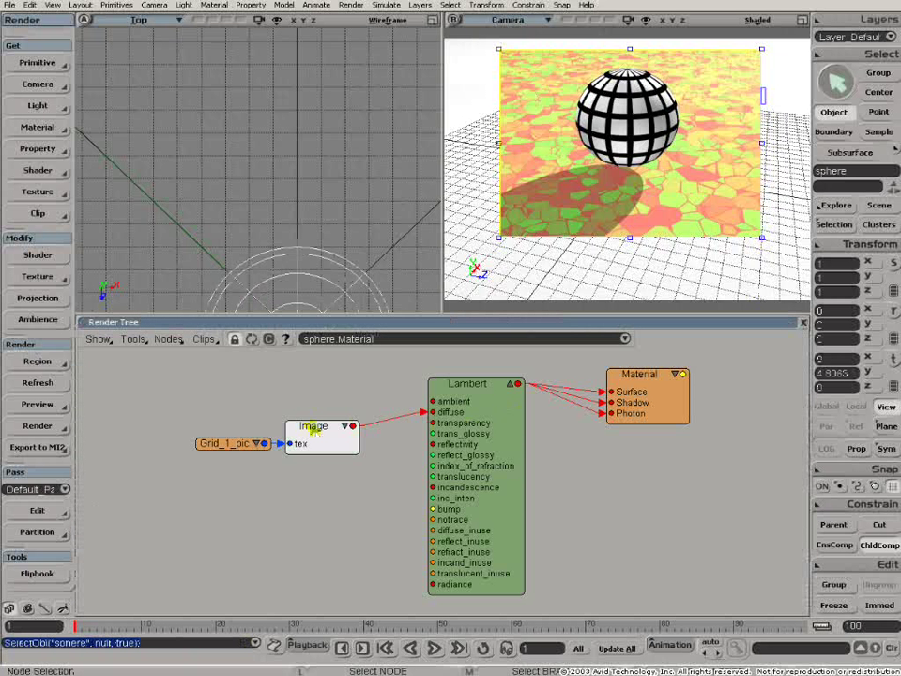
double_click(311, 424)
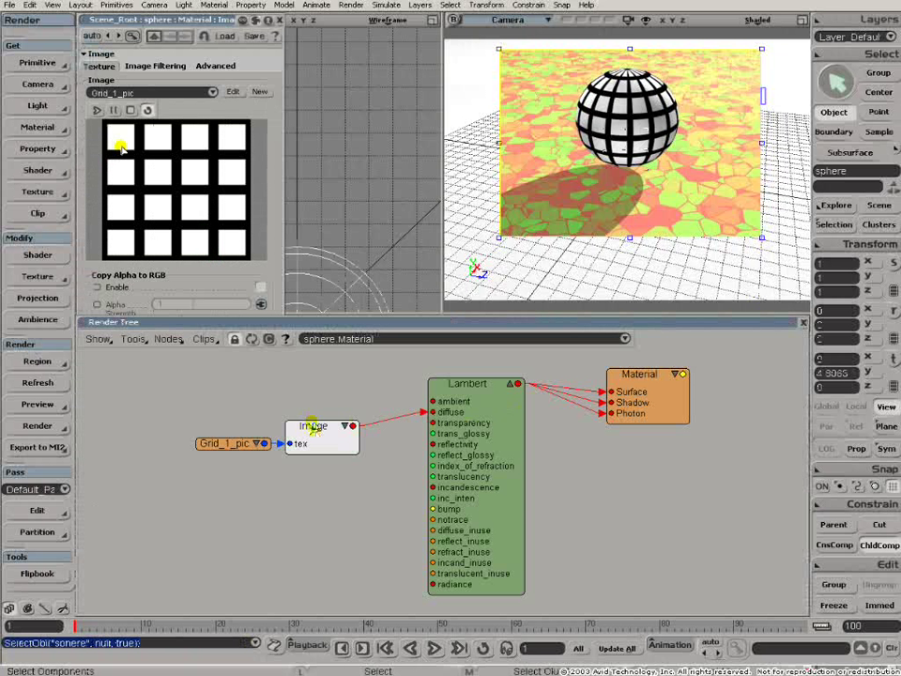
Shift the Material and Lambert nodes right and wire Grid_1_pic into Lambert's transparency
left_click_drag(647, 382, 710, 393)
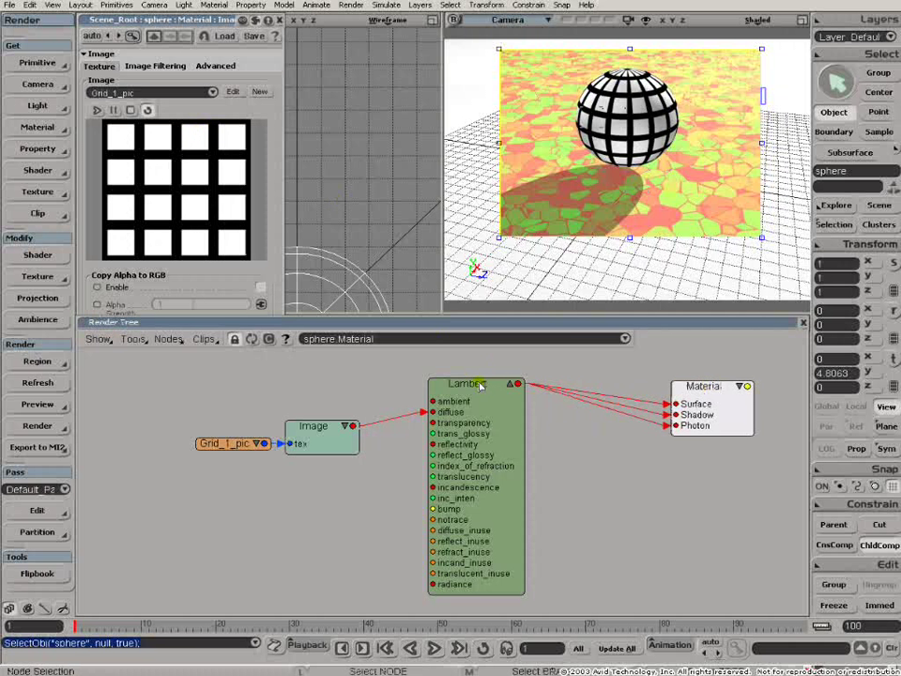
left_click_drag(466, 385, 536, 385)
left_click_drag(491, 413, 501, 422)
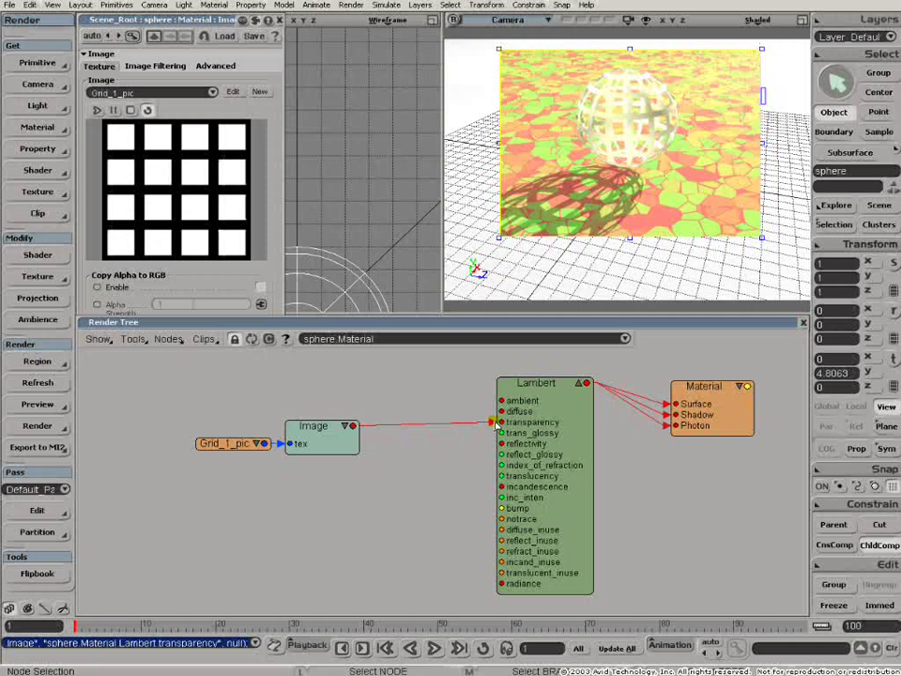
Move the Grid_1_pic link from Lambert's transparency port to its reflectivity port
mouse_move(494, 424)
left_mouse_down()
mouse_move(465, 430)
mouse_move(501, 444)
left_mouse_up()
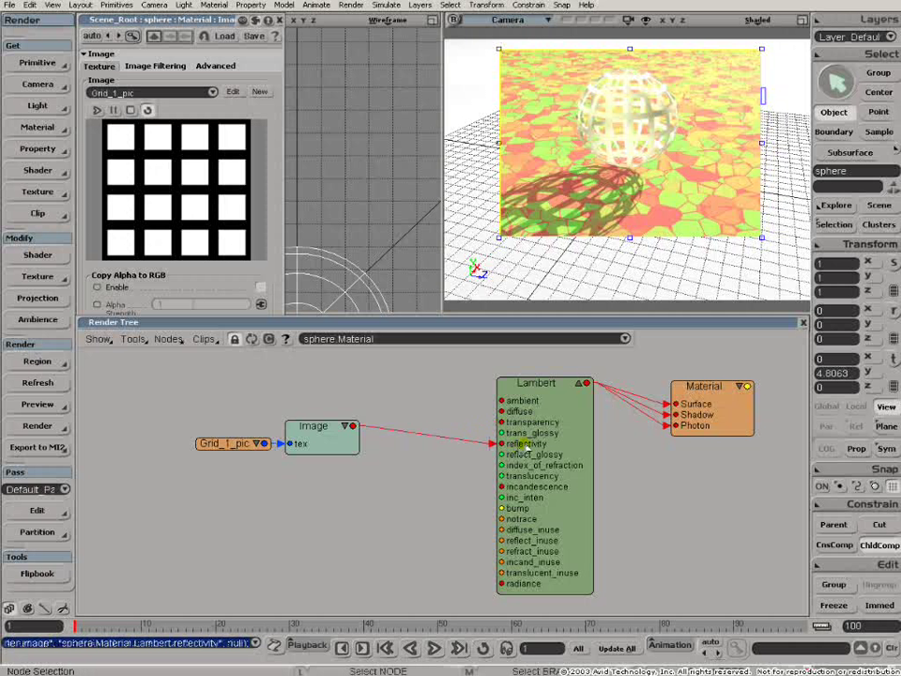